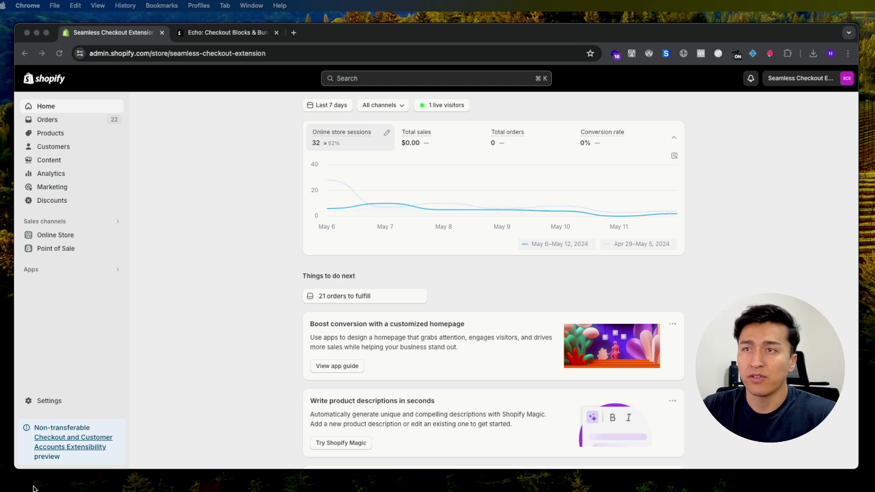
# - View the Echo: Checkout Blocks & Bundle listing in the Shopify App Store and return to the store admin
pyautogui.click(216, 360)
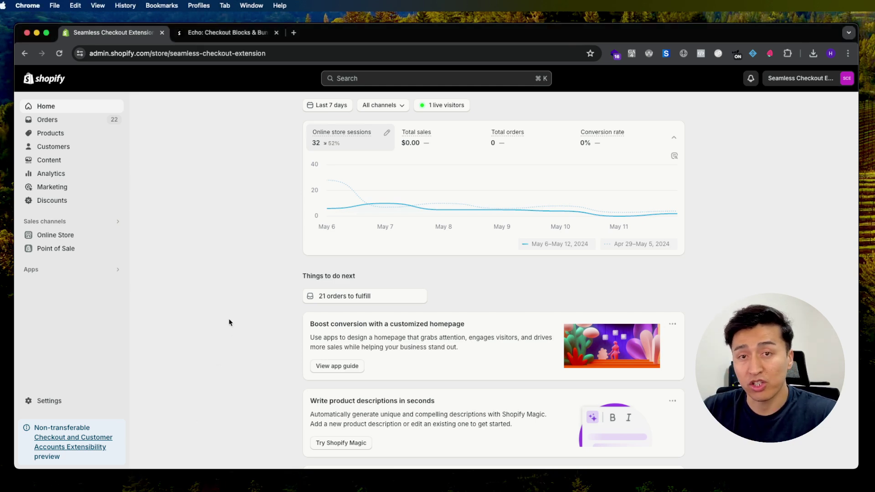
pyautogui.click(235, 32)
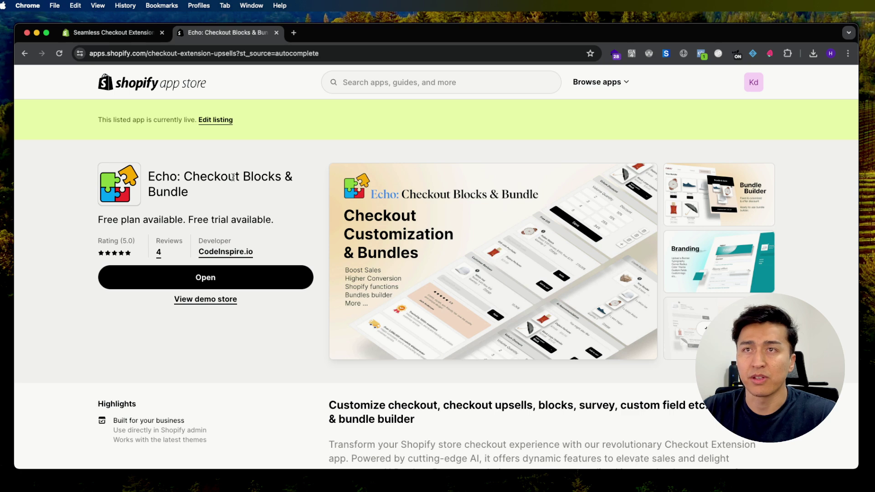
pyautogui.click(122, 35)
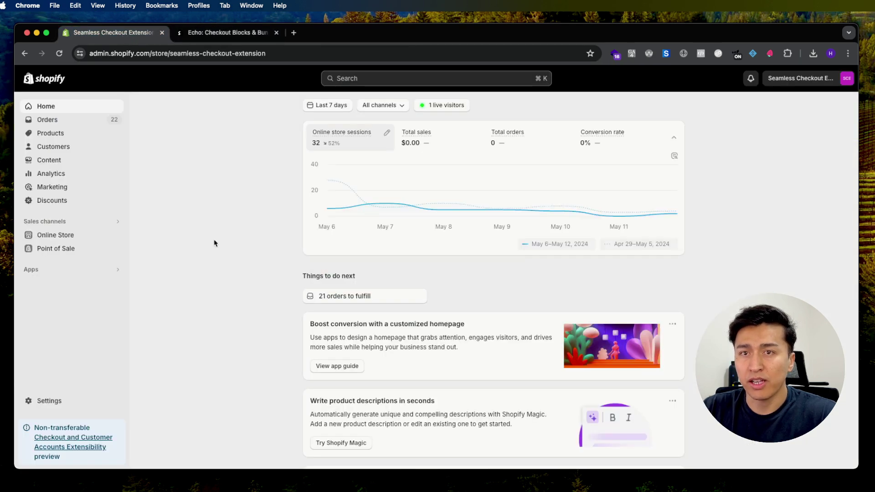
# - Open the store's checkout settings and check the Checkout Extensibility upgrade status of the checkout pages
pyautogui.click(51, 401)
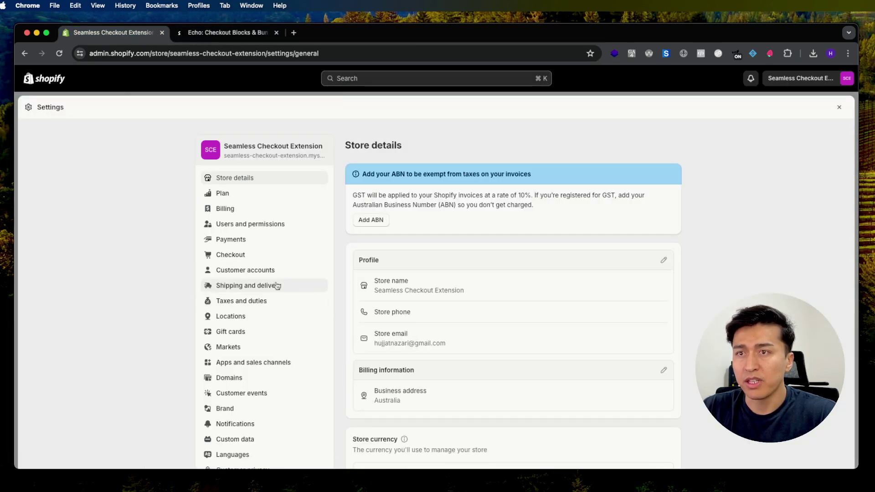
pyautogui.click(237, 256)
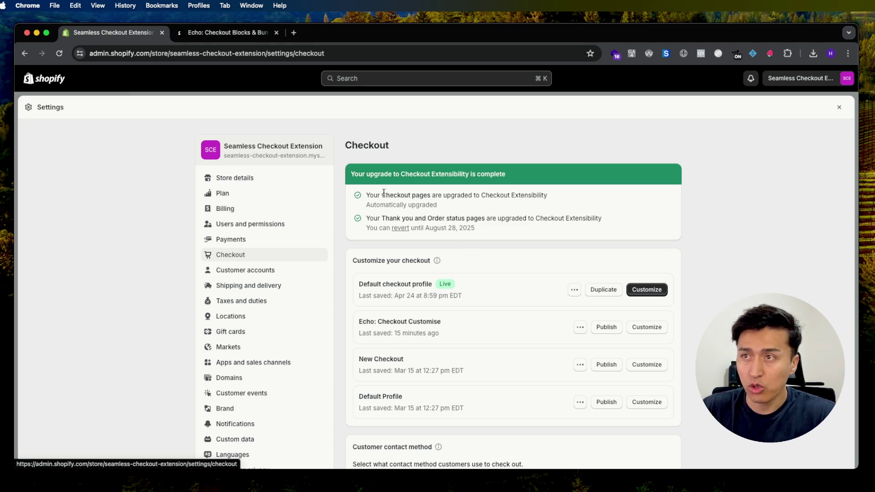
pyautogui.moveTo(475, 209); pyautogui.dragTo(510, 195)
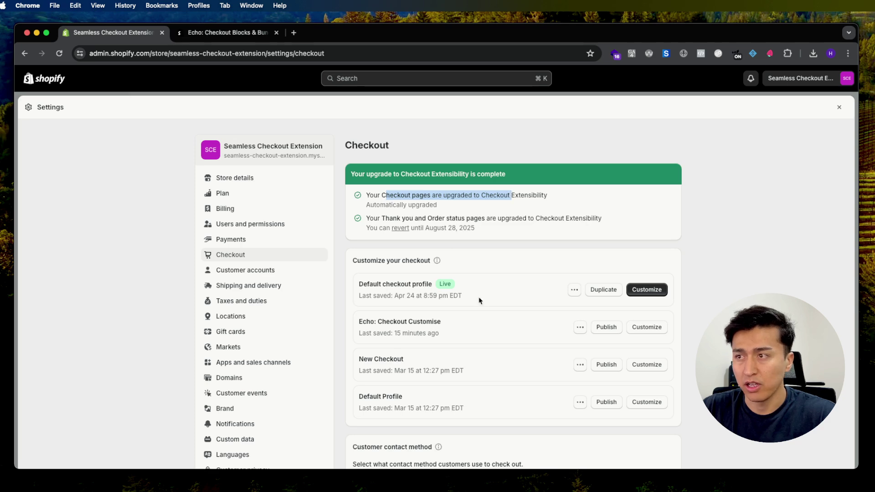
# - Open the Echo: Checkout Customise profile in the checkout editor
pyautogui.moveTo(401, 283); pyautogui.dragTo(466, 288)
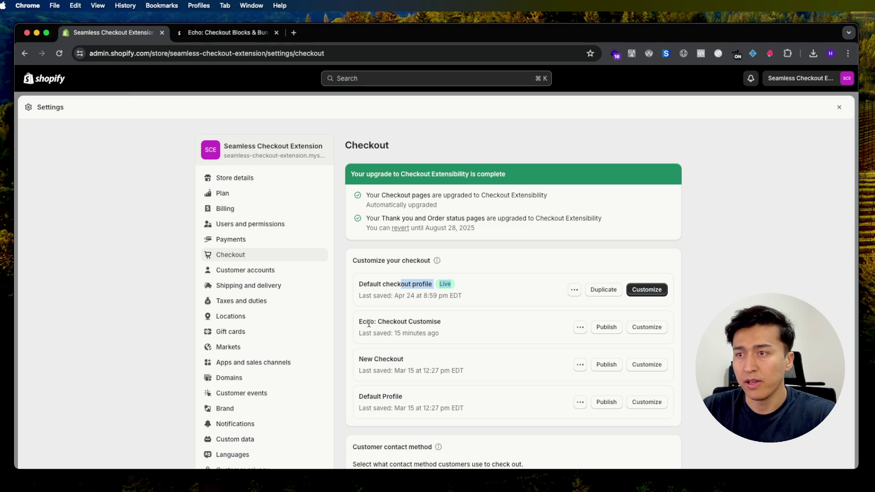
pyautogui.moveTo(370, 322); pyautogui.dragTo(439, 322)
pyautogui.click(454, 324)
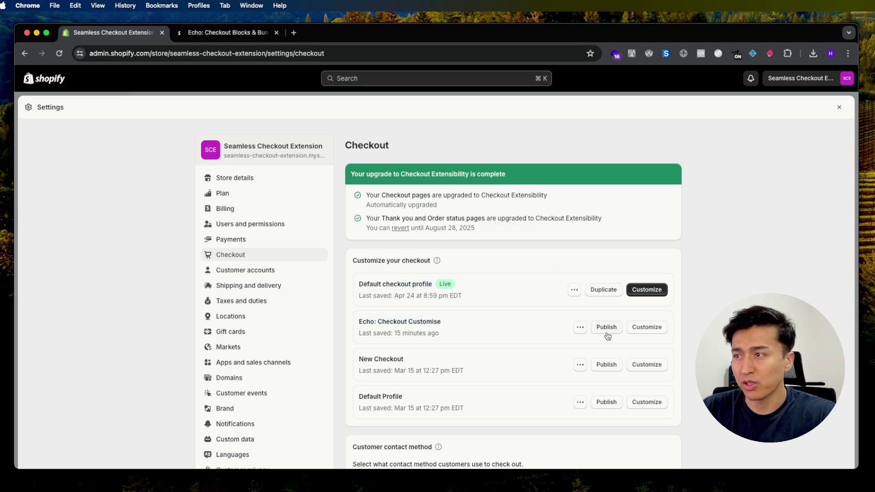
pyautogui.click(638, 327)
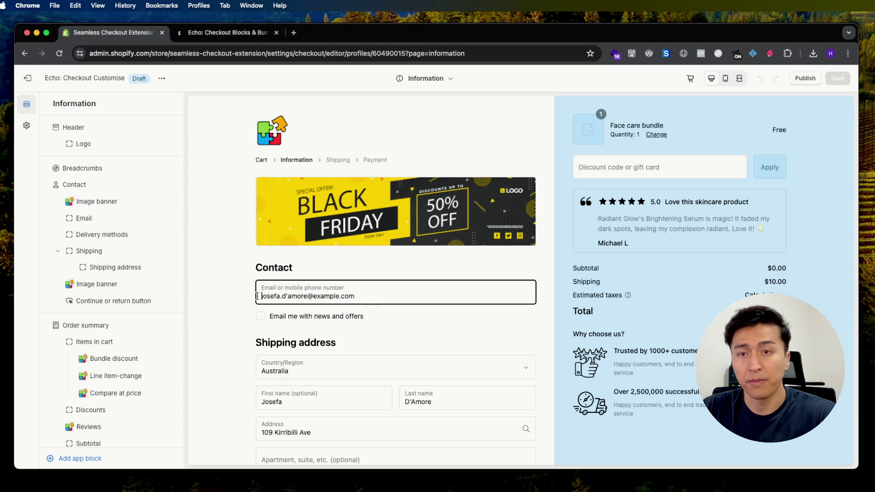
# - Add the AI product recommendation app block from Echo: Checkout Blocks & Bundle to the Information page
pyautogui.click(67, 461)
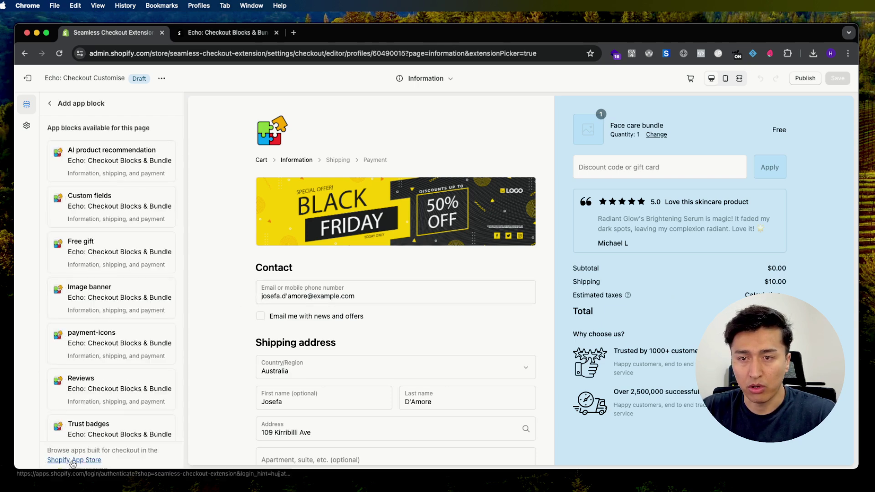
pyautogui.click(89, 164)
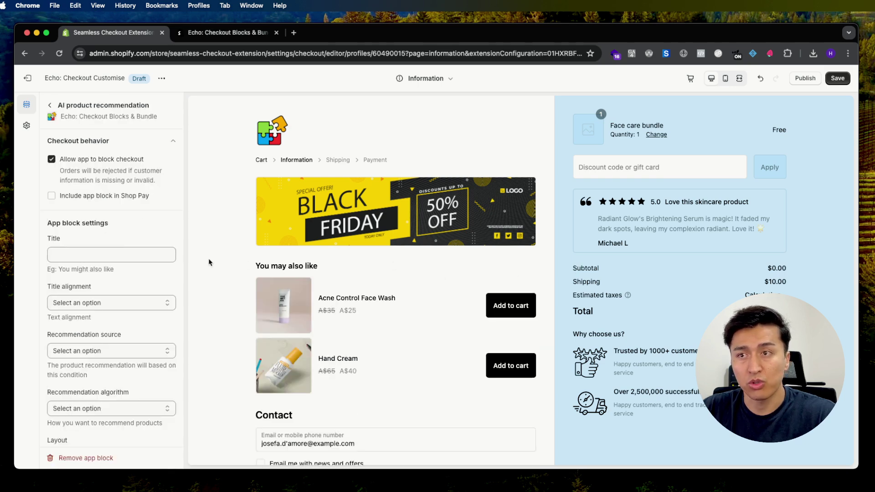
pyautogui.moveTo(272, 266); pyautogui.dragTo(341, 271)
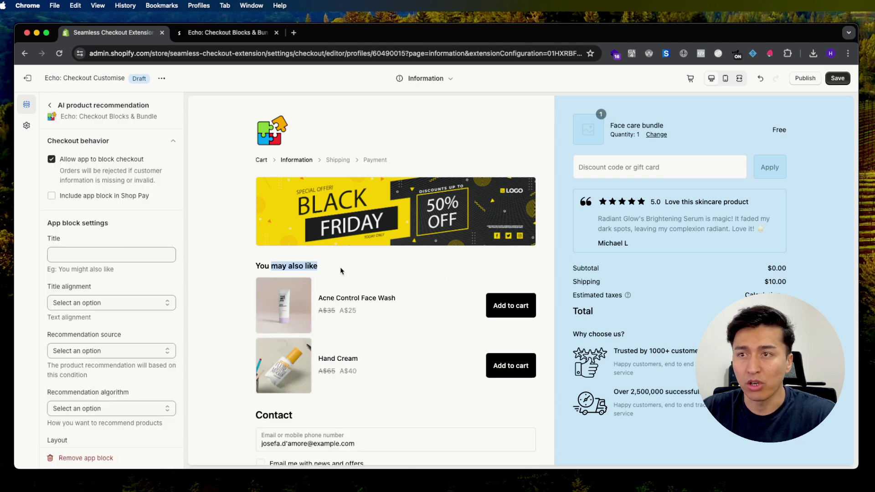
pyautogui.moveTo(283, 266); pyautogui.dragTo(304, 267)
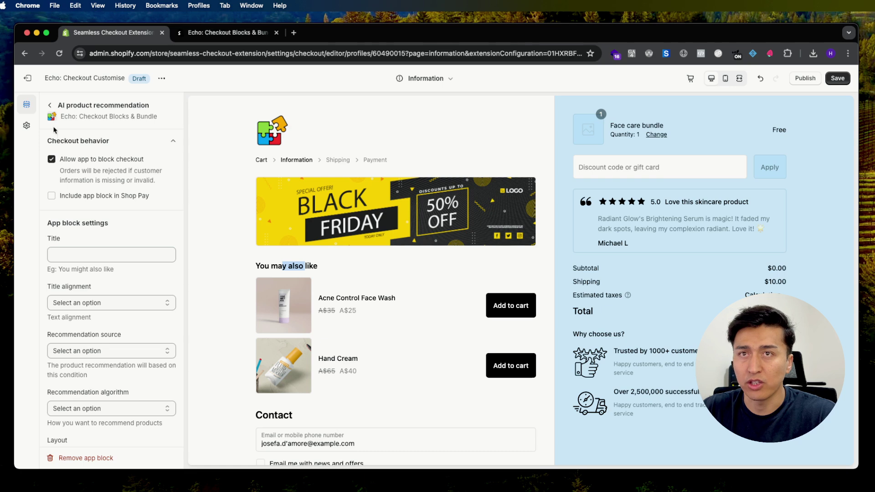
# - Move the AI product recommendation block into the order summary, between Reviews and Subtotal
pyautogui.click(50, 106)
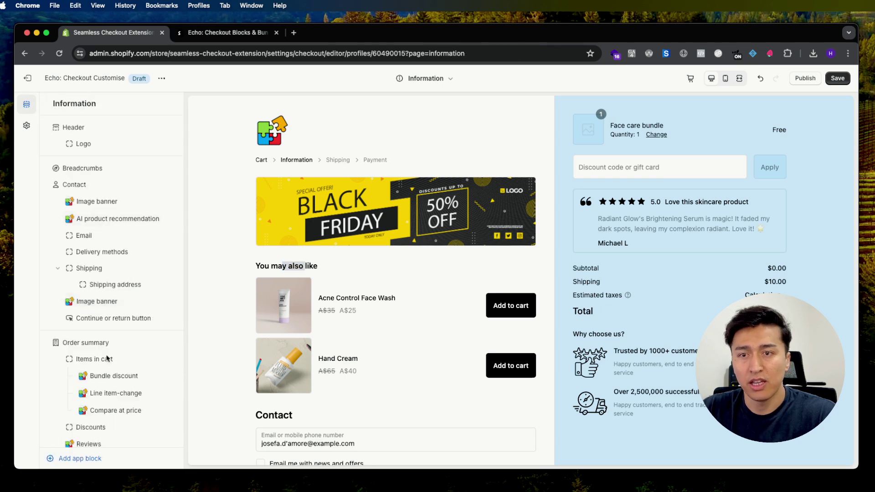
pyautogui.moveTo(70, 222); pyautogui.dragTo(76, 337)
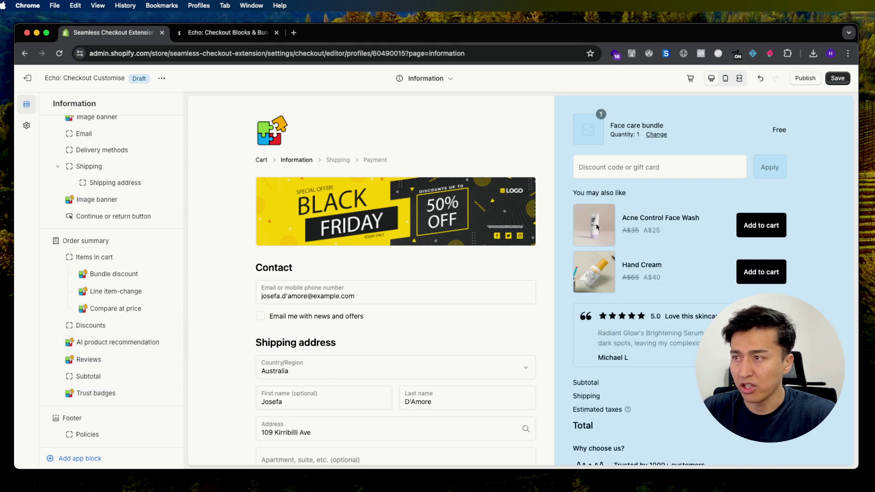
pyautogui.moveTo(71, 345); pyautogui.dragTo(71, 364)
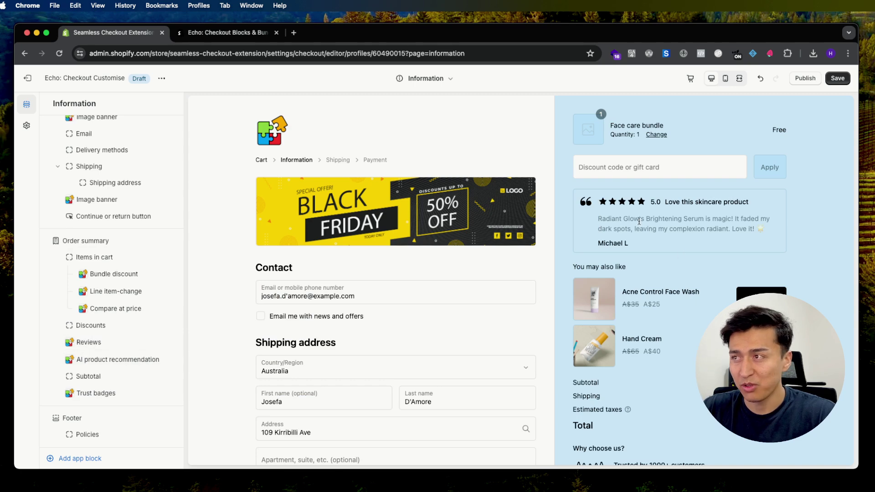
pyautogui.moveTo(640, 222); pyautogui.dragTo(676, 230)
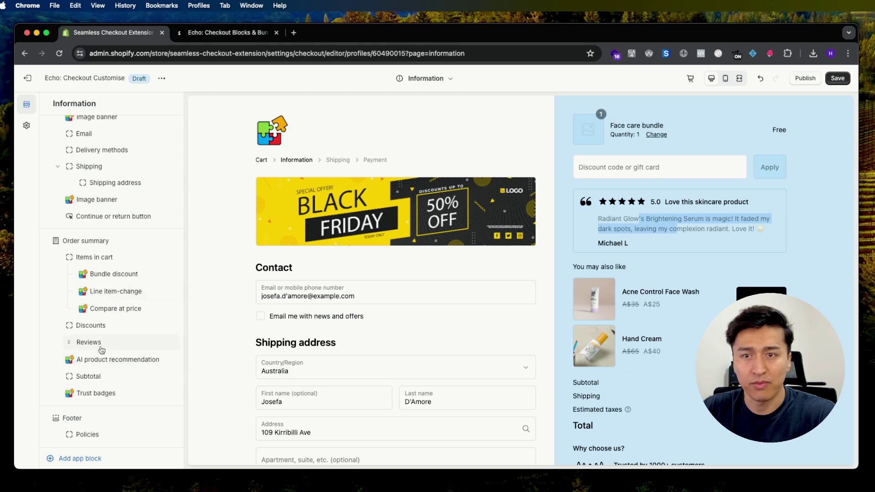
# - Open the AI product recommendation block's settings and set its title alignment to Center with line
pyautogui.click(112, 359)
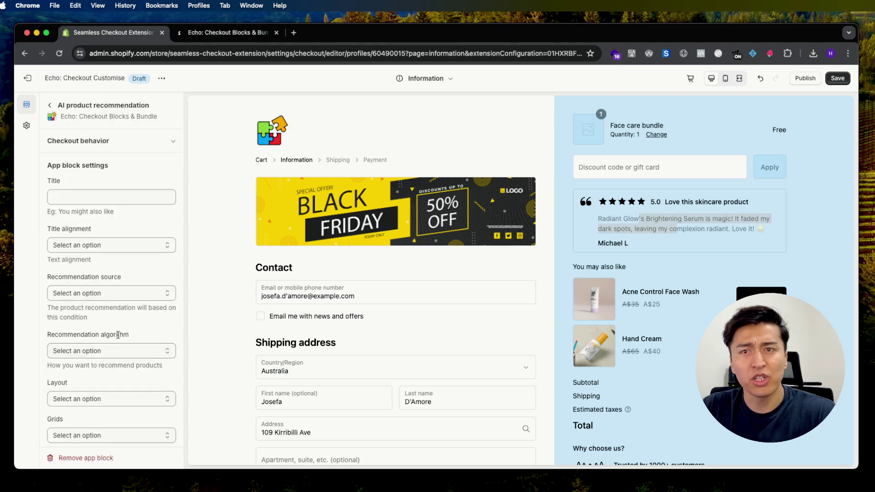
pyautogui.scroll(-3, 118, 335)
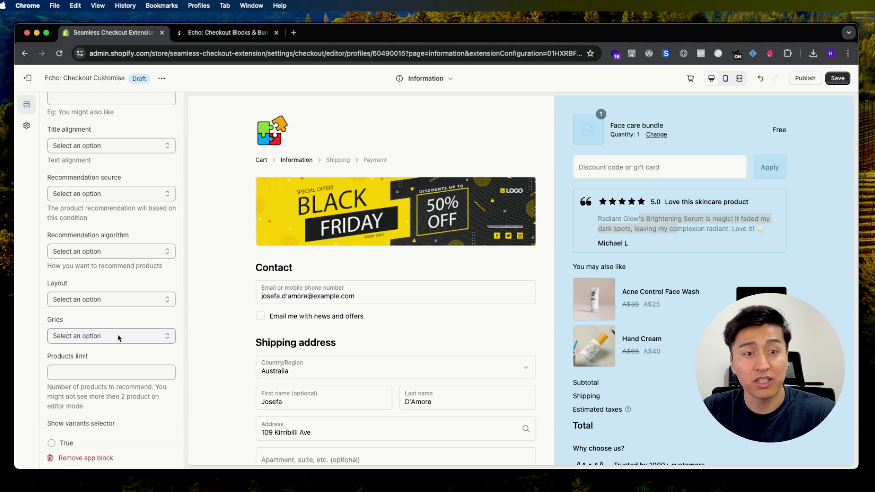
pyautogui.scroll(3, 117, 256)
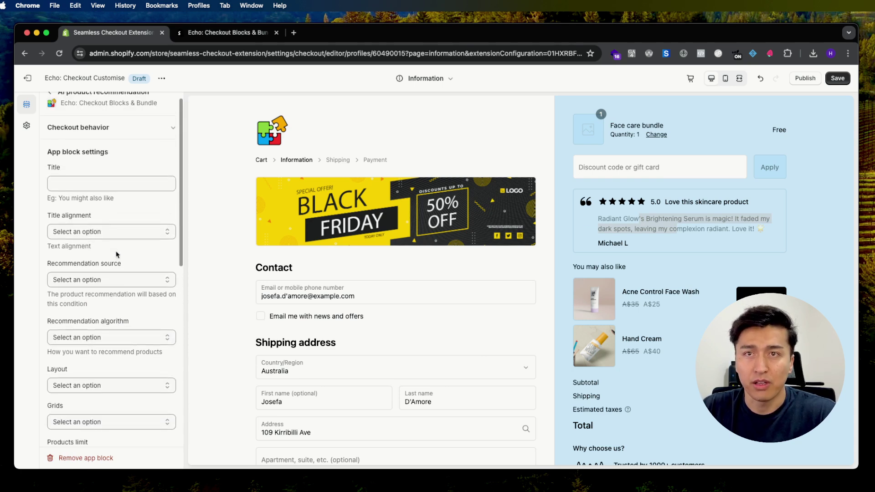
pyautogui.click(92, 185)
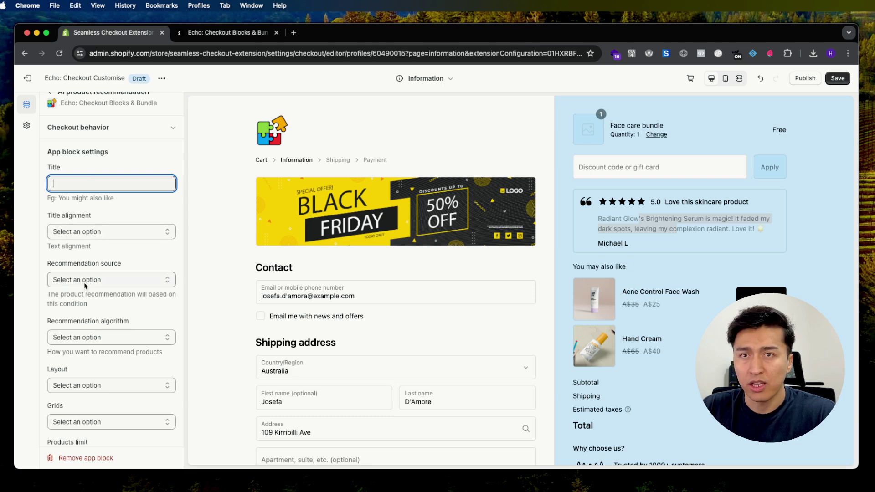
pyautogui.click(84, 234)
pyautogui.click(68, 275)
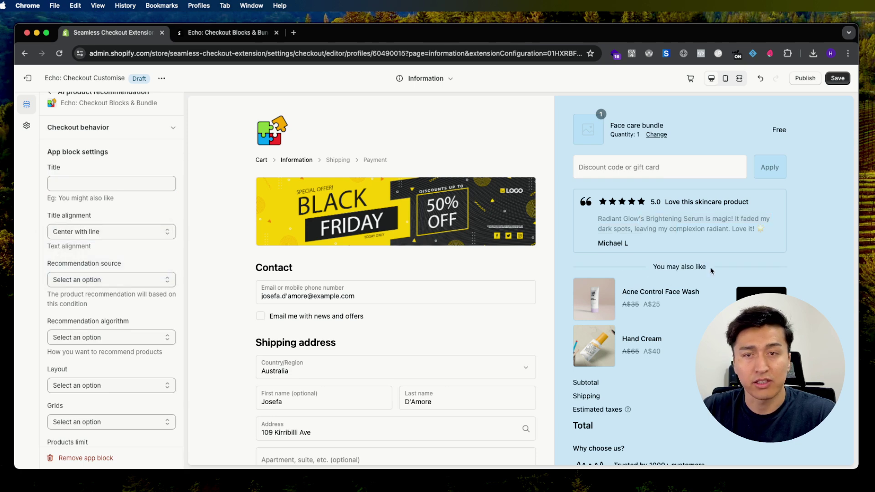
# - Review the available options for the block's recommendation source and recommendation algorithm without choosing any
pyautogui.moveTo(73, 263); pyautogui.dragTo(135, 265)
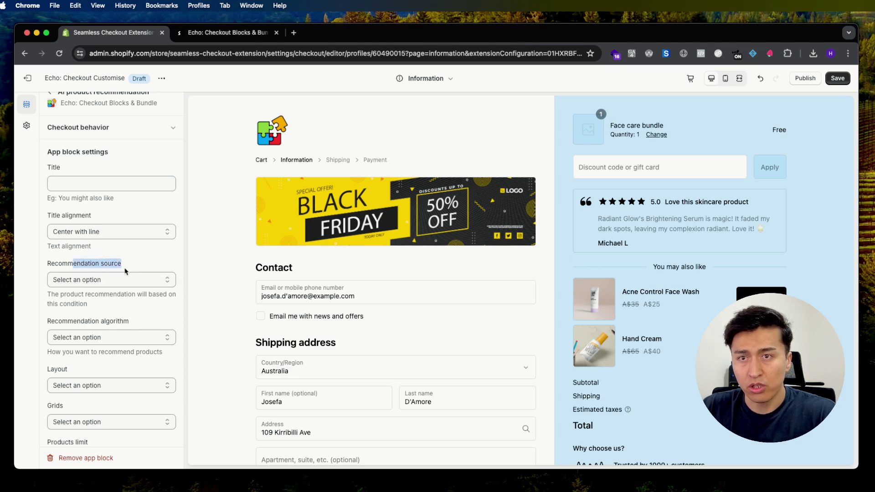
pyautogui.click(122, 280)
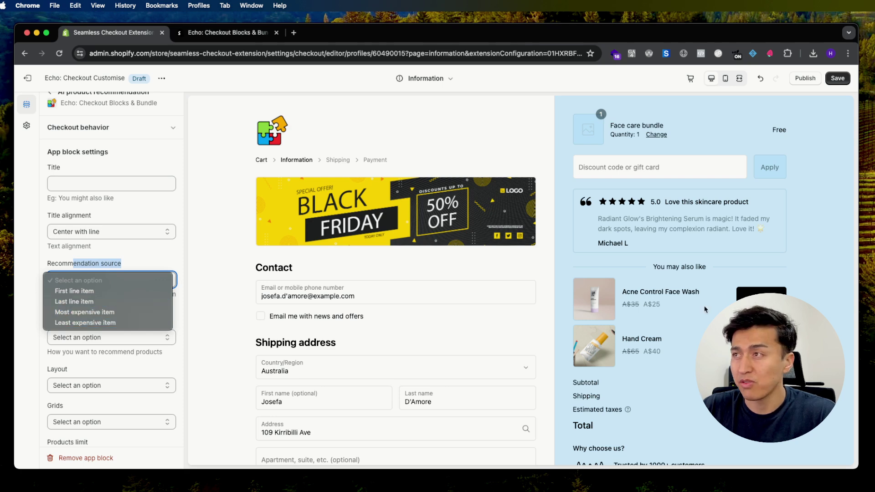
pyautogui.click(98, 261)
pyautogui.click(119, 292)
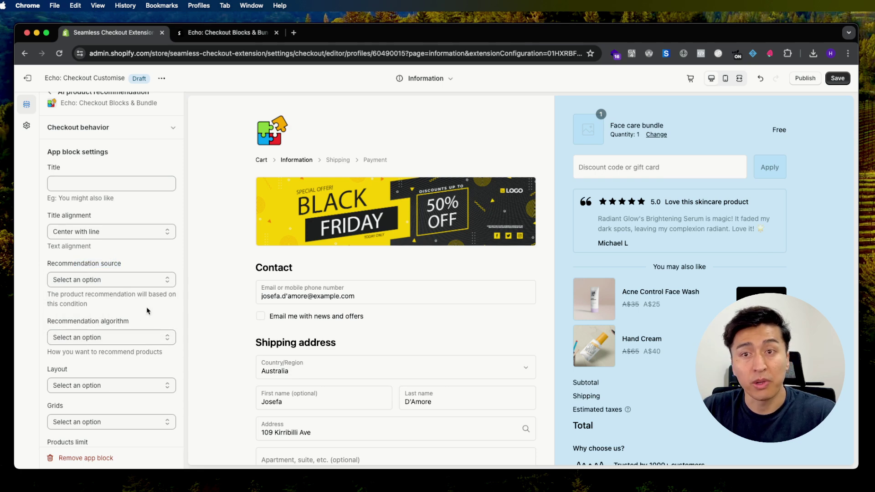
pyautogui.click(107, 338)
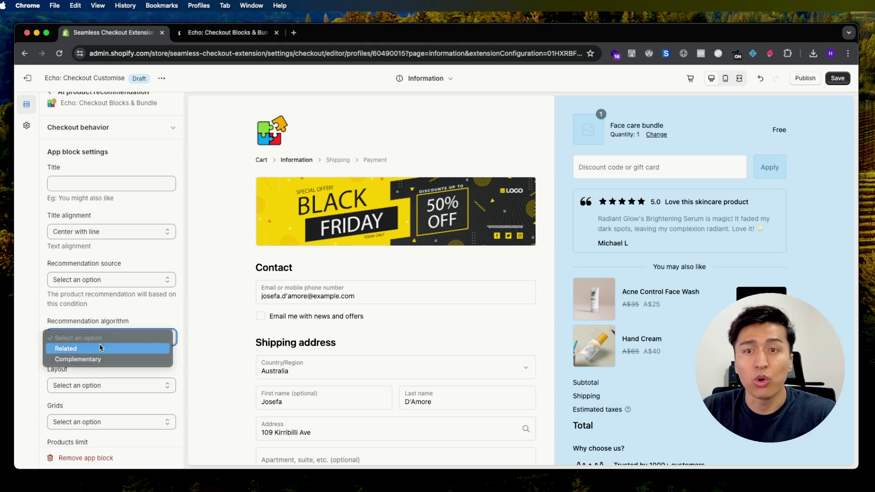
pyautogui.click(112, 313)
# - Add the recommended Acne Control Face Wash to the cart in the checkout preview and check the updated recommendations
pyautogui.moveTo(640, 294); pyautogui.dragTo(655, 292)
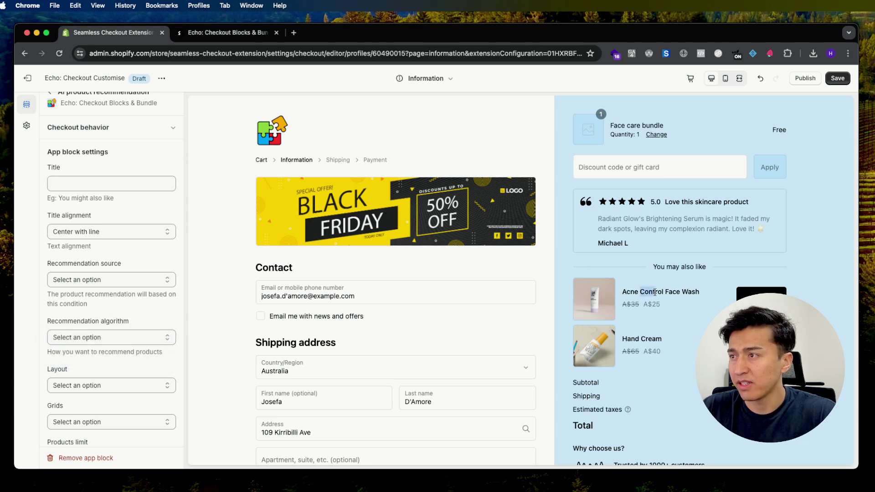
pyautogui.click(752, 293)
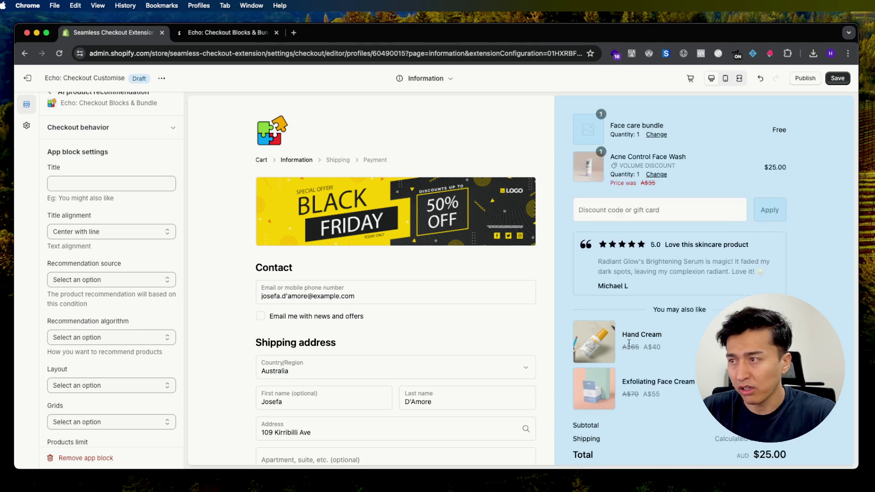
pyautogui.moveTo(629, 333); pyautogui.dragTo(677, 344)
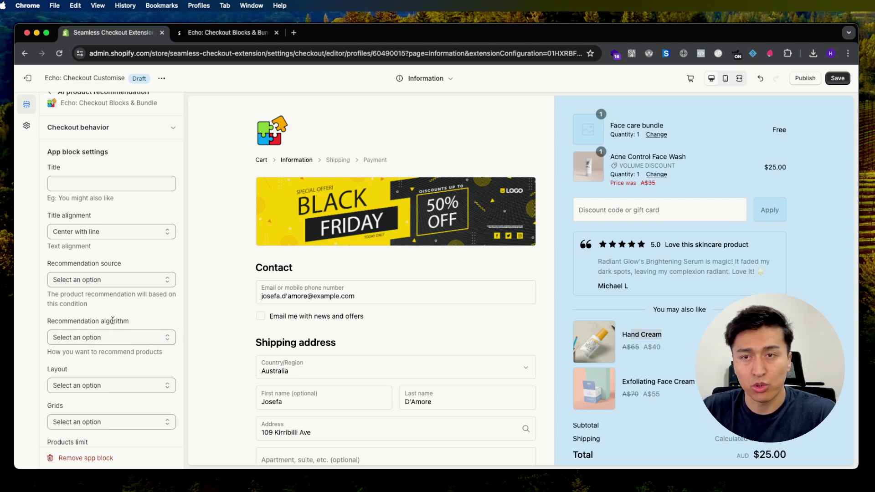
# - Examine the Related and Complementary algorithm options alongside the Hand Cream and Exfoliating Face Cream recommendations in the preview
pyautogui.click(108, 338)
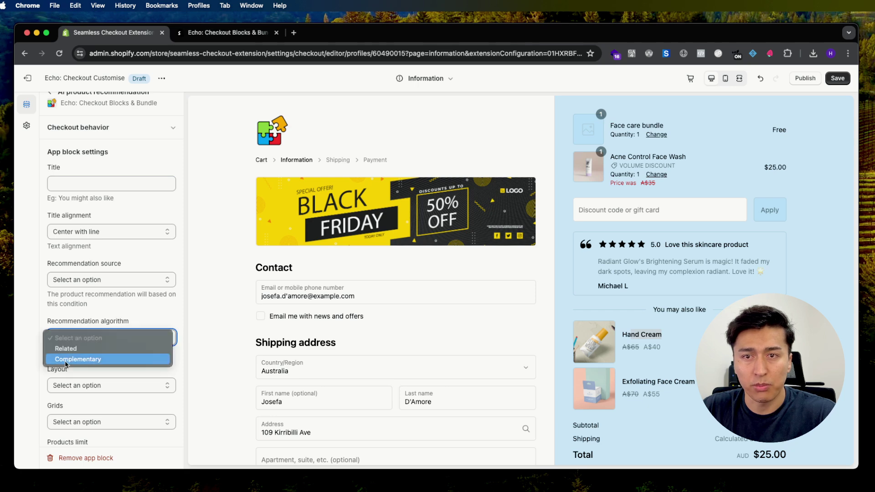
pyautogui.click(110, 321)
pyautogui.click(74, 339)
pyautogui.click(104, 311)
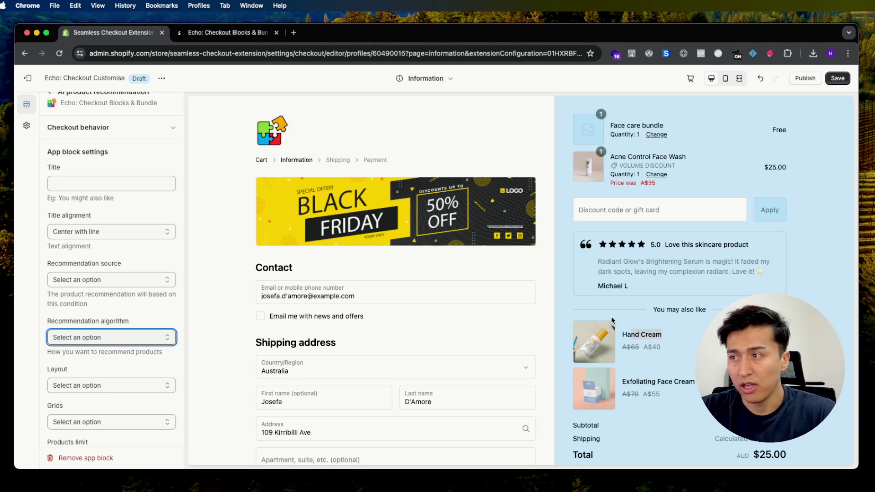
pyautogui.moveTo(635, 334); pyautogui.dragTo(644, 334)
pyautogui.moveTo(636, 381); pyautogui.dragTo(652, 381)
pyautogui.click(639, 356)
pyautogui.moveTo(623, 382); pyautogui.dragTo(673, 382)
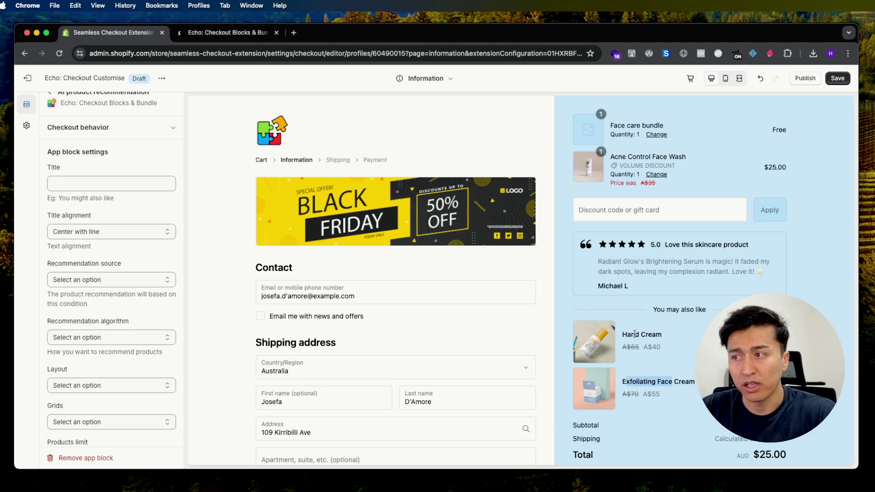
pyautogui.moveTo(624, 335); pyautogui.dragTo(649, 335)
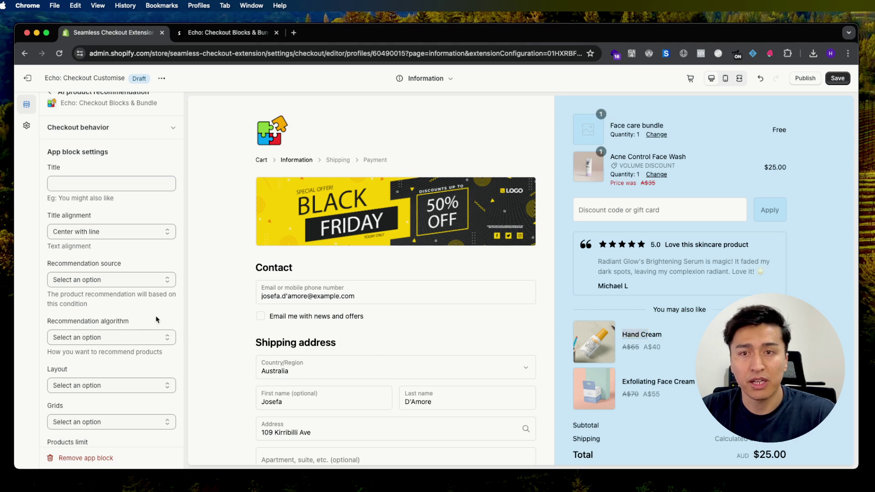
pyautogui.click(94, 337)
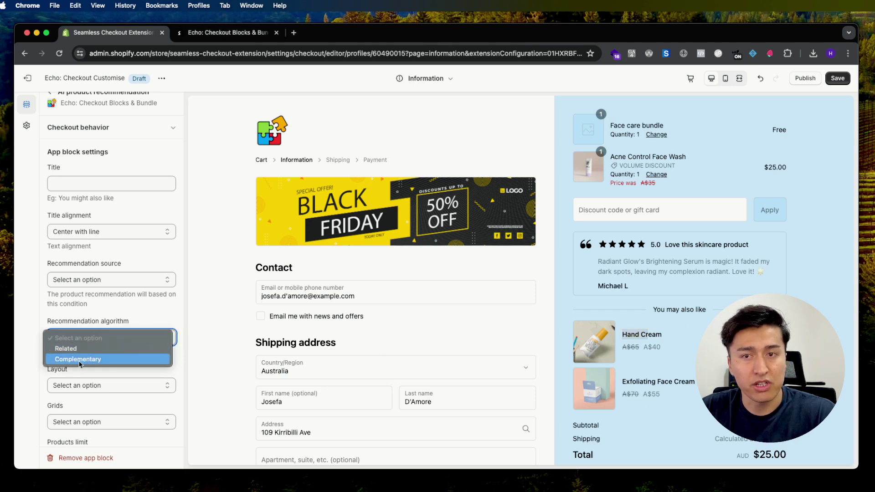
pyautogui.click(113, 310)
pyautogui.scroll(-3, 82, 292)
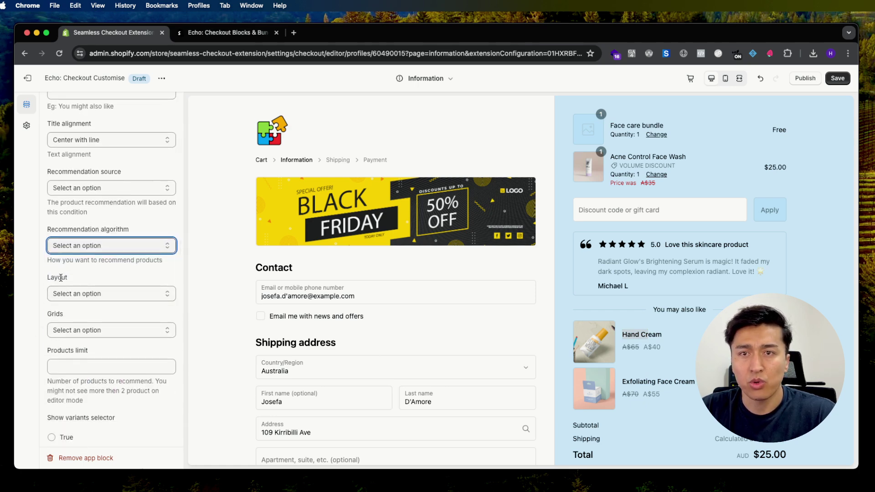
# - Set the AI product recommendation block's layout to Grids and its products limit to 3
pyautogui.click(83, 294)
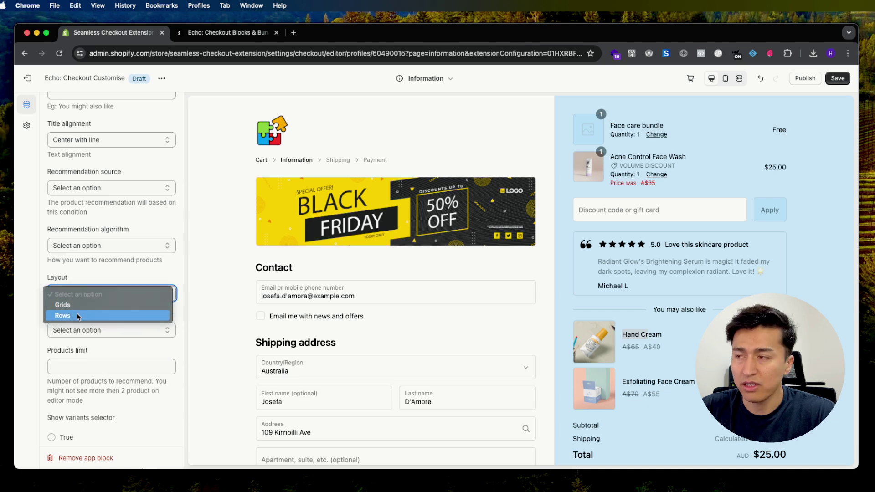
pyautogui.click(80, 308)
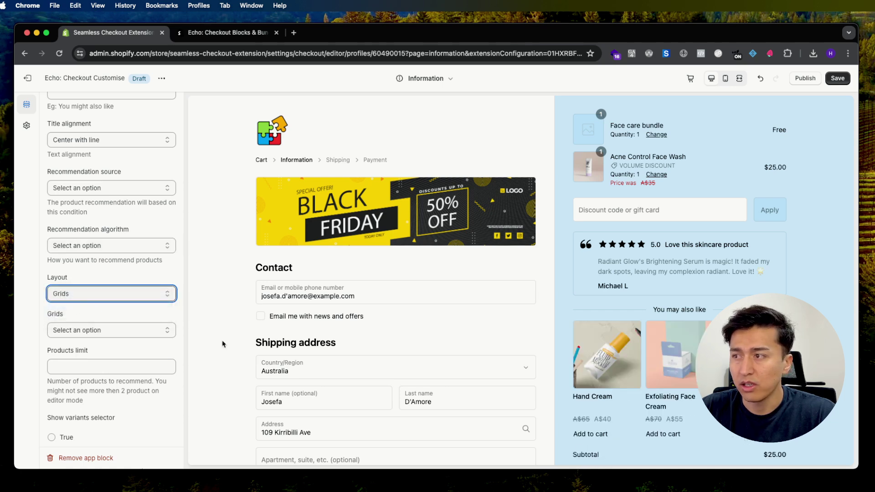
pyautogui.click(99, 366)
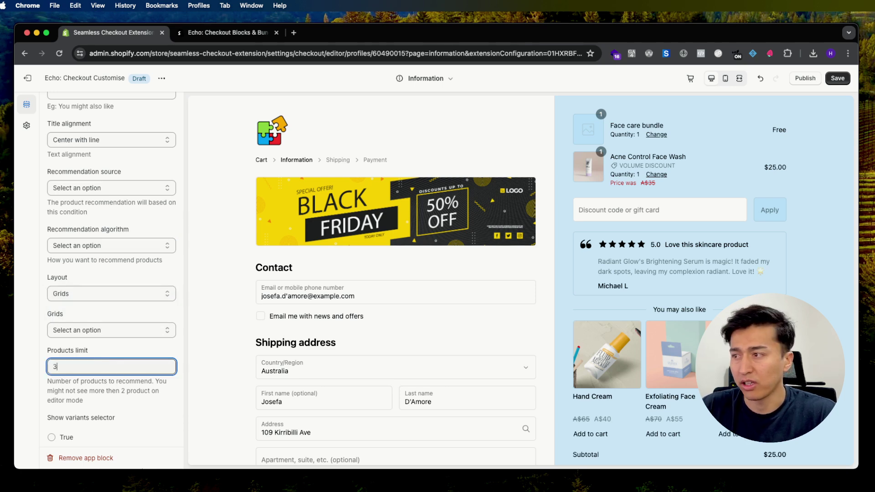
# - Try the variants selector with Hand Cream's size options in the preview, and set Show variants selector to False
pyautogui.scroll(-3, 127, 363)
pyautogui.scroll(-4, 127, 363)
pyautogui.click(67, 273)
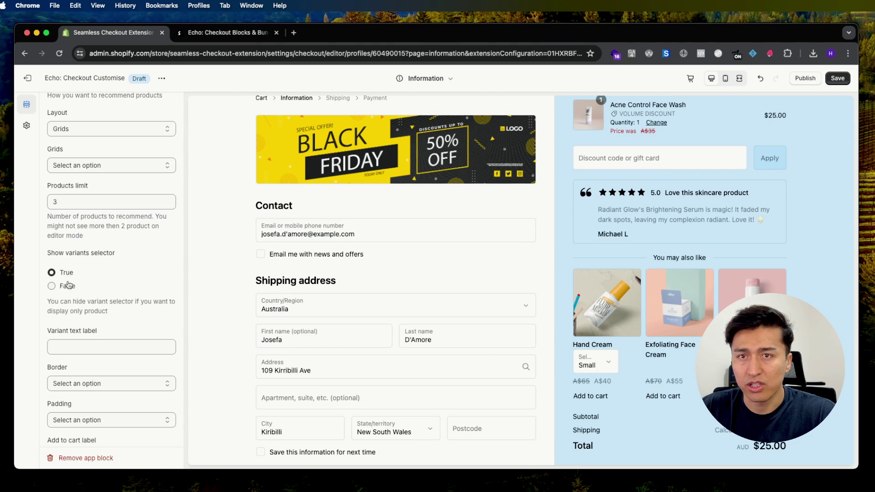
pyautogui.click(596, 365)
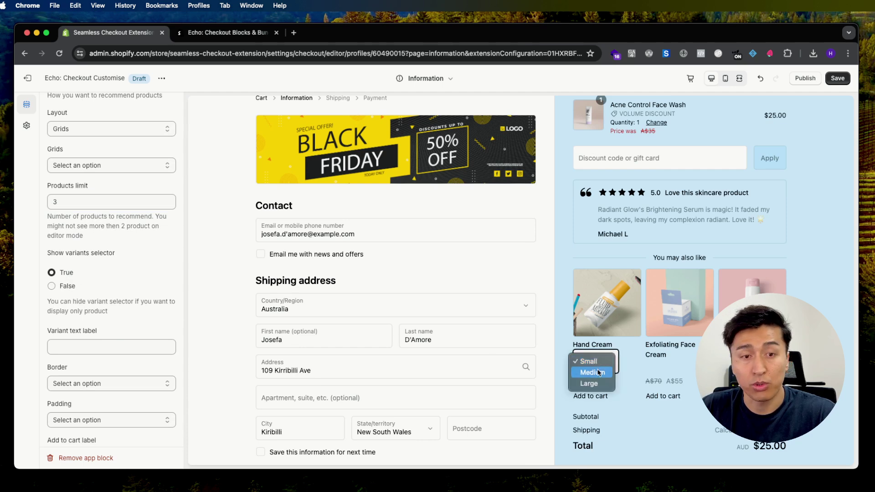
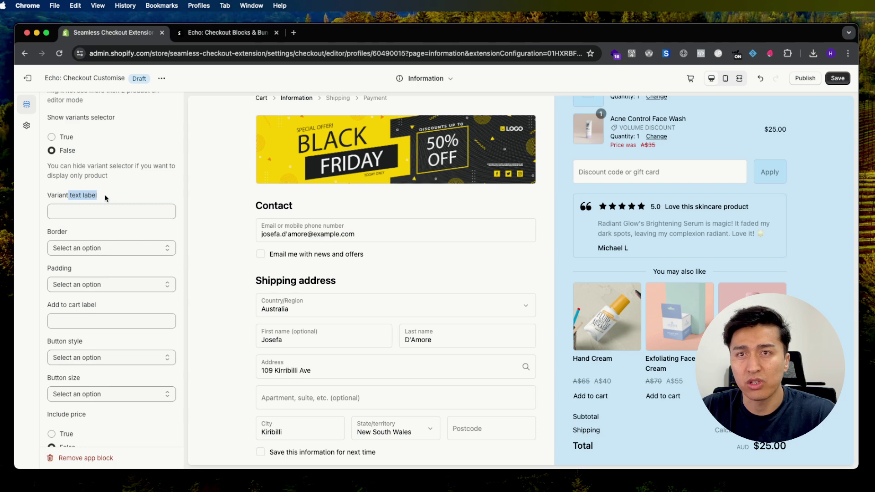
pyautogui.click(59, 197)
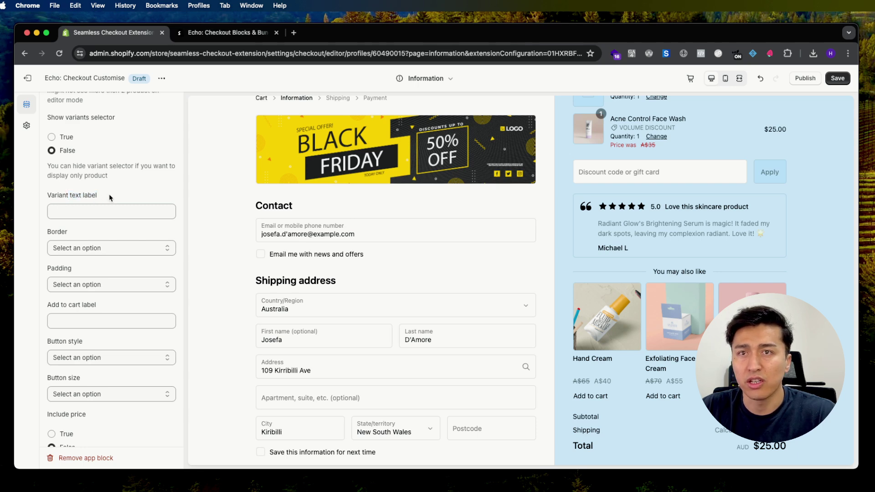
# - Set the add to cart label to ADD and set Include price to True
pyautogui.scroll(-1, 91, 305)
pyautogui.click(80, 297)
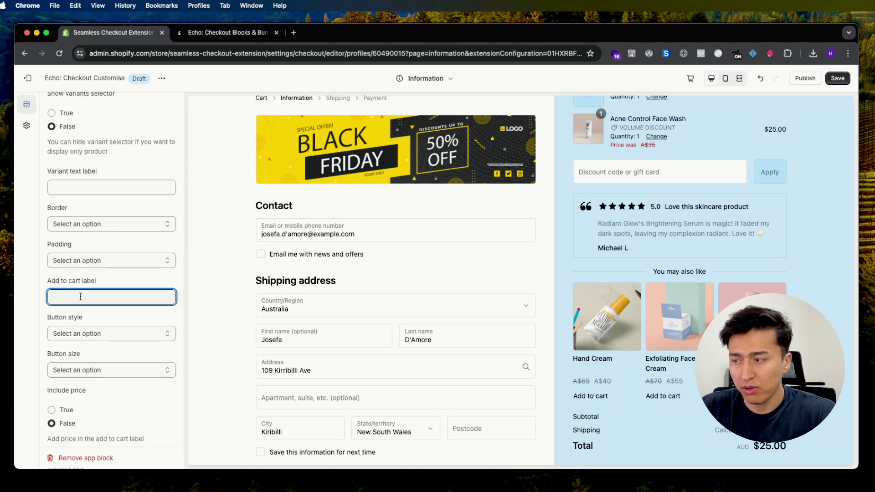
pyautogui.write('ADD')
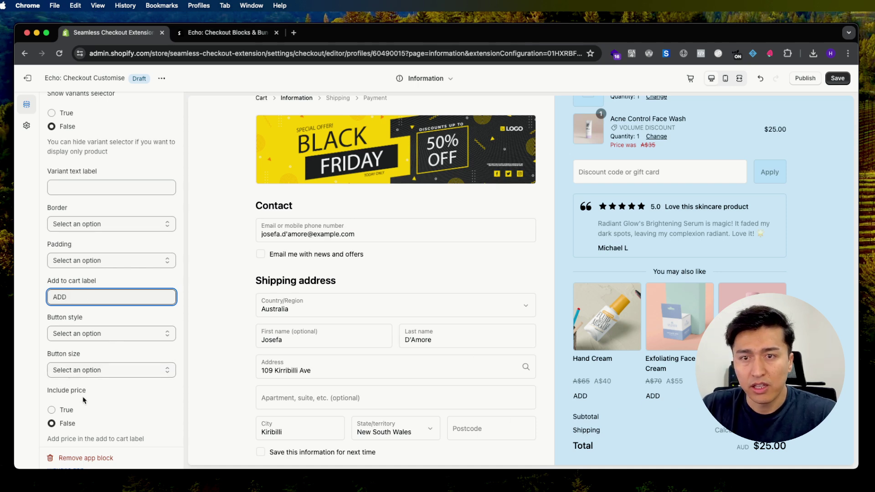
pyautogui.click(62, 410)
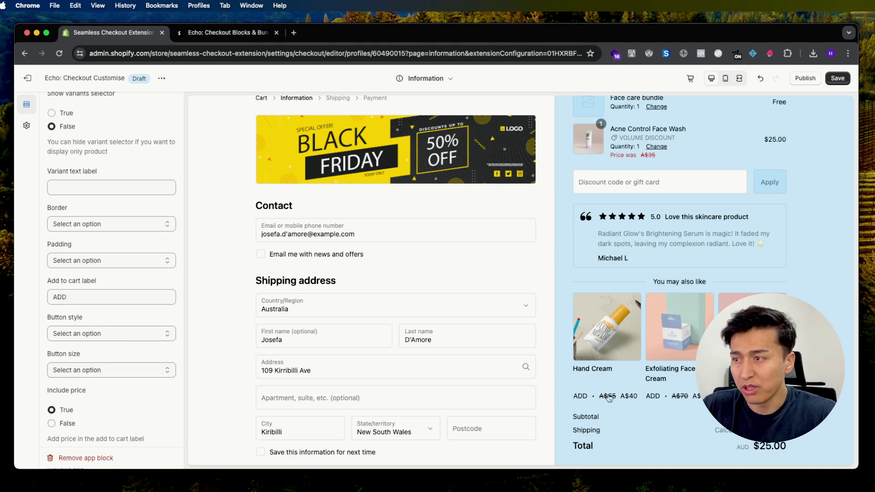
# - Set the button style to primary and try the button sizes small and extraSmall
pyautogui.scroll(-2, 176, 378)
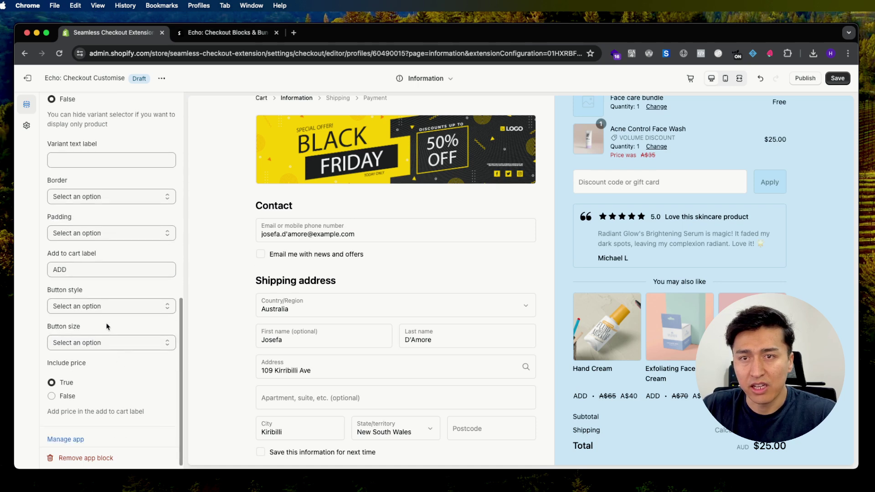
pyautogui.click(108, 309)
pyautogui.click(83, 317)
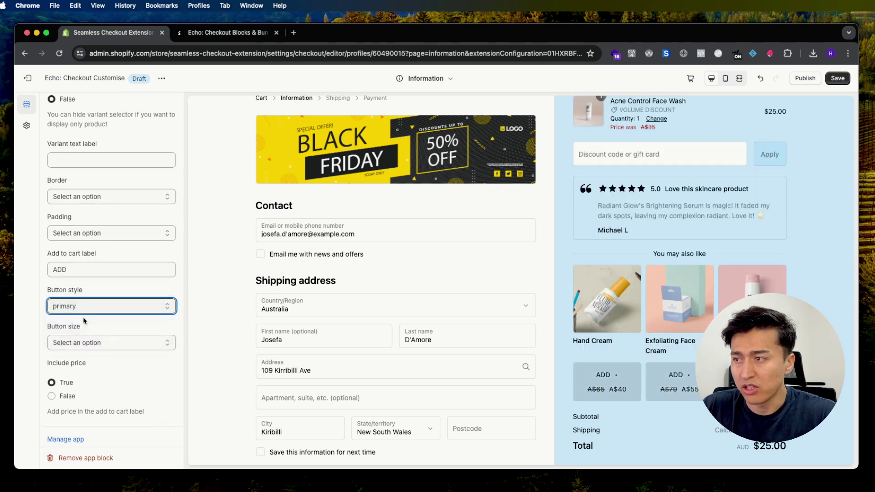
pyautogui.click(96, 346)
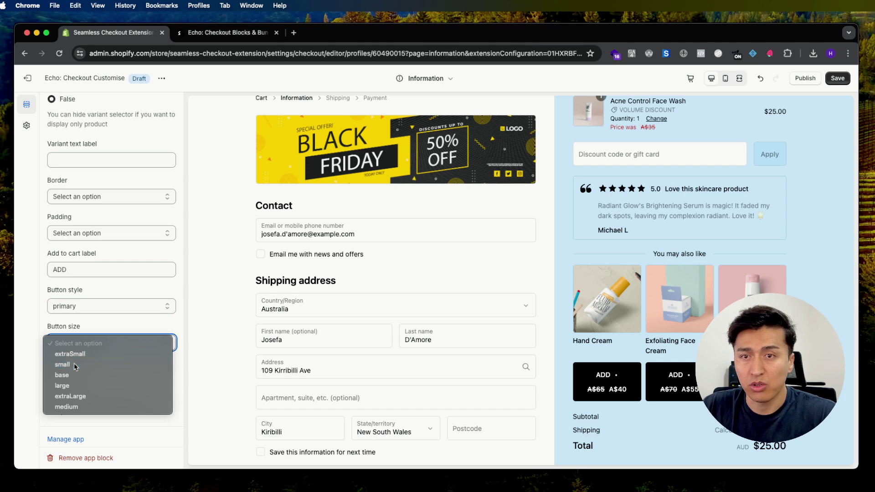
pyautogui.click(63, 365)
pyautogui.click(83, 343)
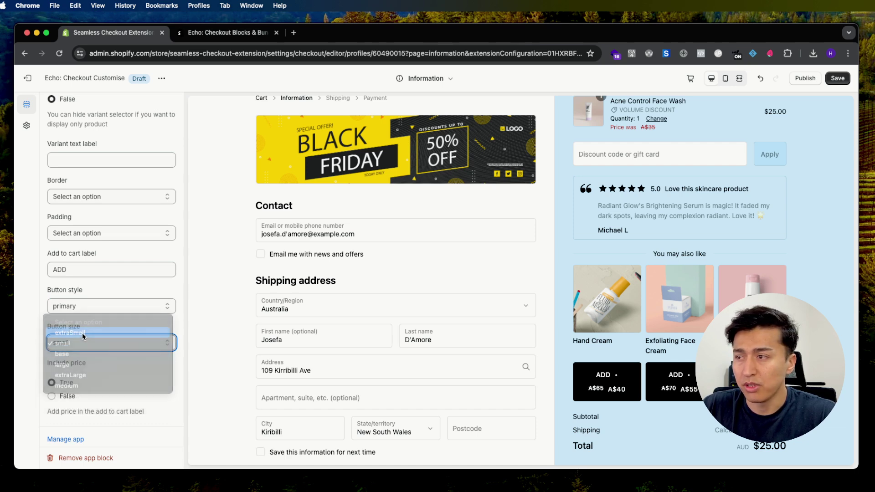
pyautogui.click(83, 333)
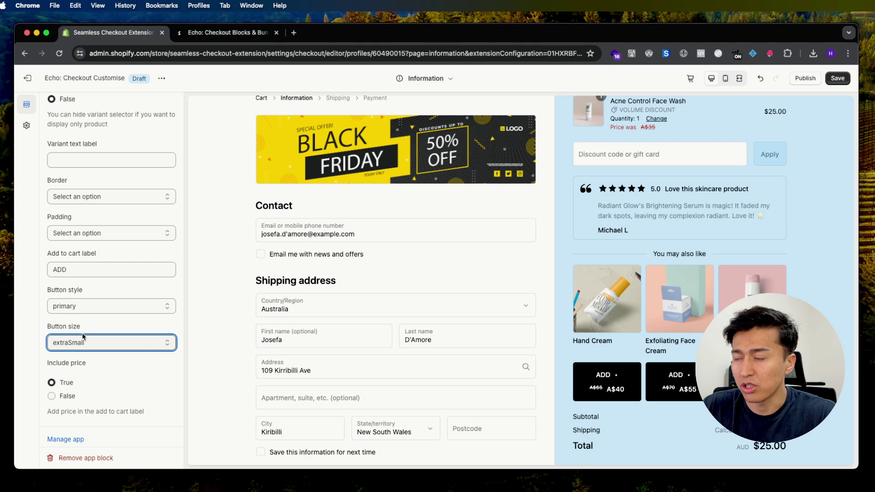
# - Try the none, tight and loose padding options for the recommended products and set the padding to extraTight
pyautogui.click(89, 234)
pyautogui.press('Escape')
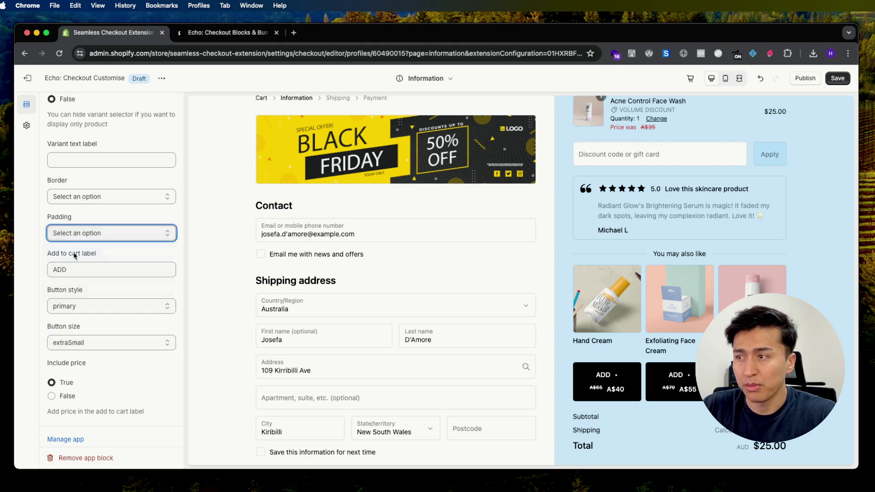
pyautogui.click(80, 237)
pyautogui.click(83, 229)
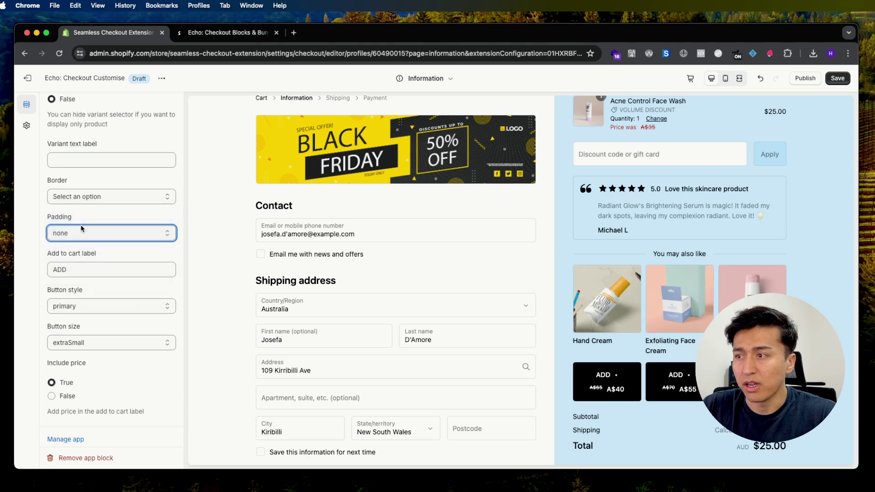
pyautogui.click(82, 228)
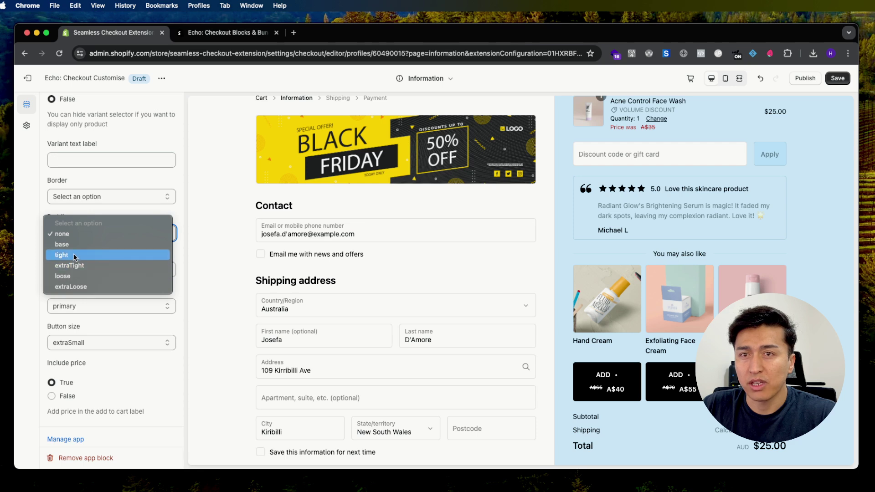
pyautogui.click(73, 254)
pyautogui.click(80, 242)
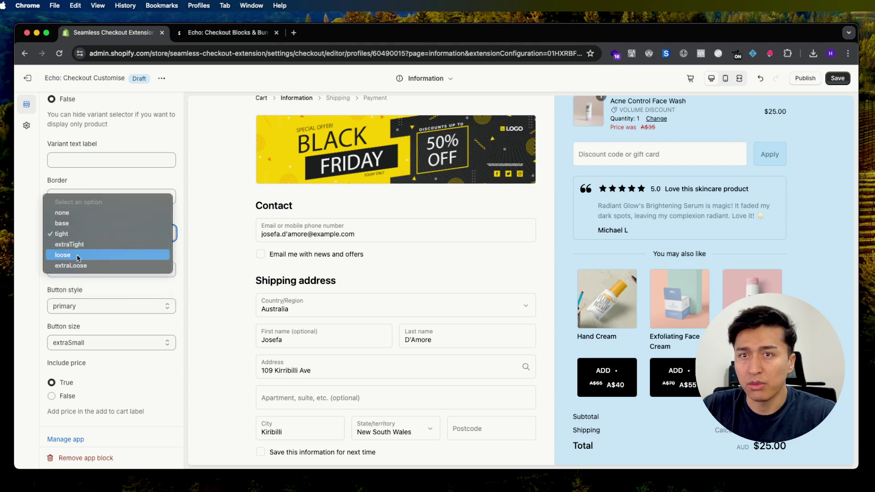
pyautogui.click(78, 255)
pyautogui.click(83, 240)
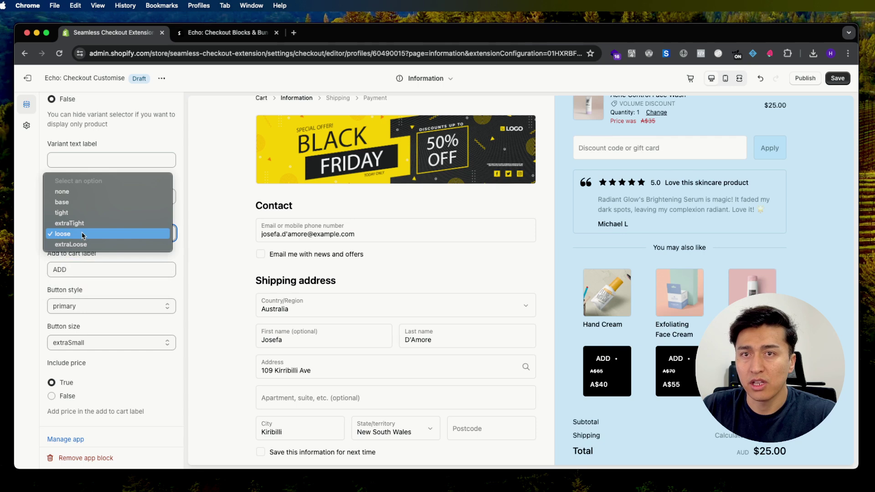
pyautogui.click(78, 226)
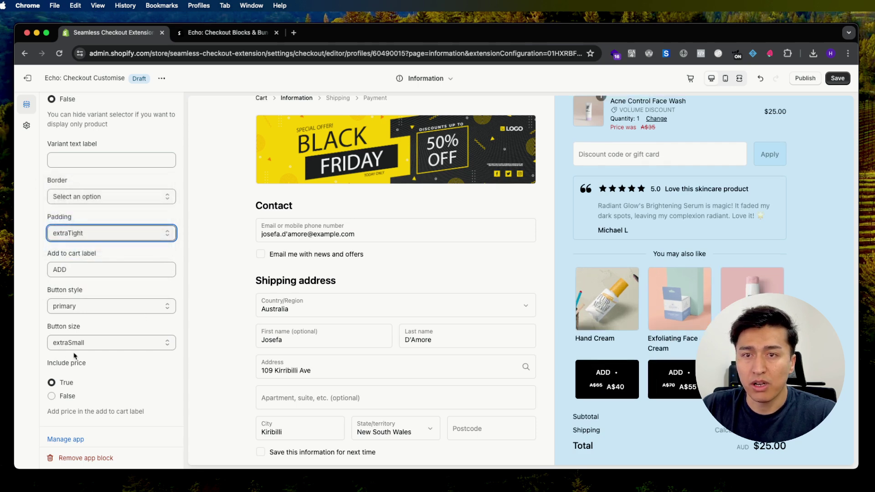
# - Set Include price to False and change the button style to secondary
pyautogui.click(65, 395)
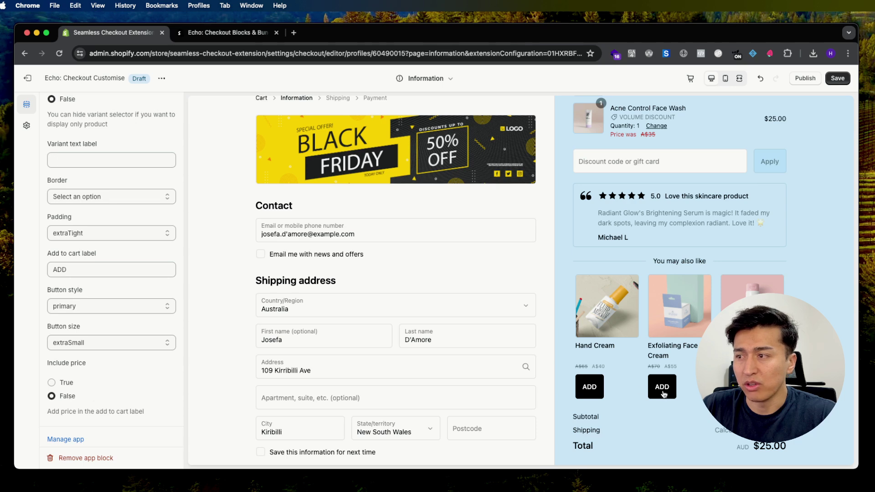
pyautogui.click(91, 306)
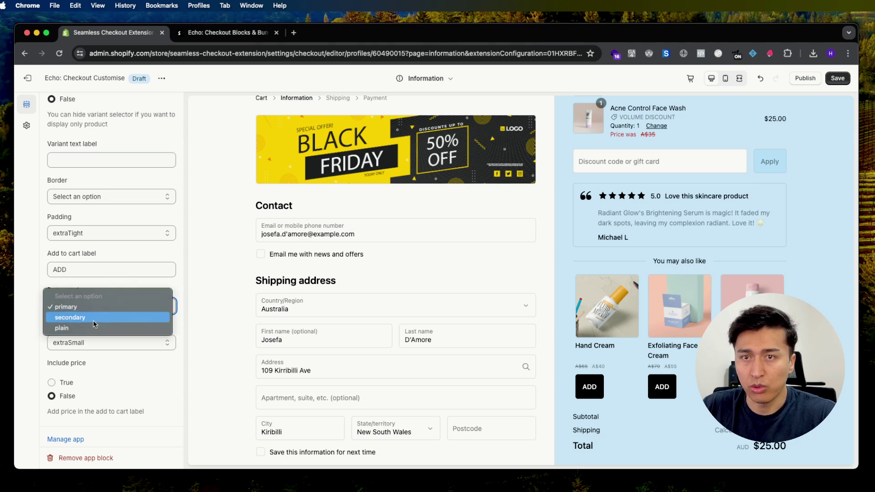
pyautogui.click(83, 319)
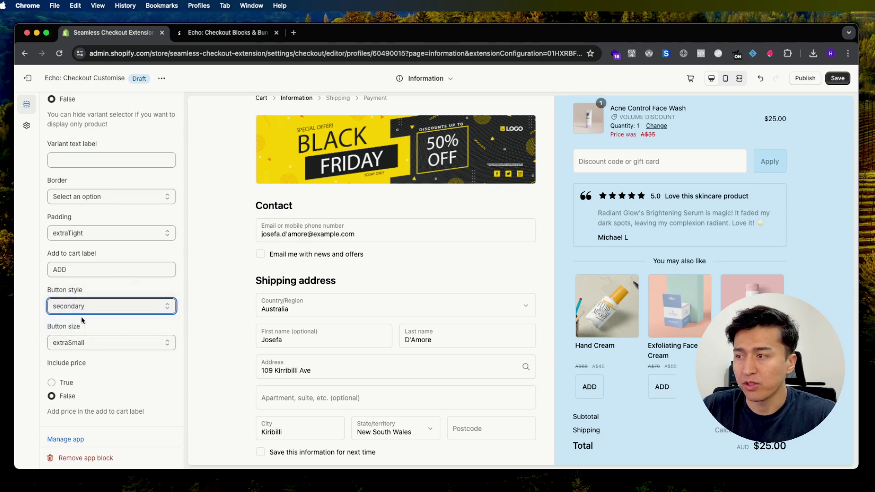
# - Change the add to cart label to "Add to bag"
pyautogui.click(88, 269)
pyautogui.write('to')
pyautogui.press('BackSpace')
pyautogui.press('BackSpace')
pyautogui.press('BackSpace')
pyautogui.press('BackSpace')
pyautogui.press('BackSpace')
pyautogui.press('BackSpace')
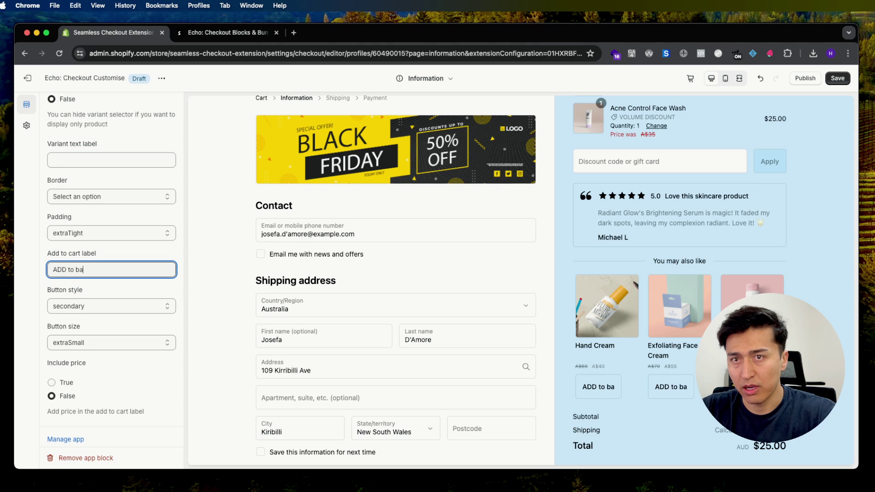
pyautogui.write('add')
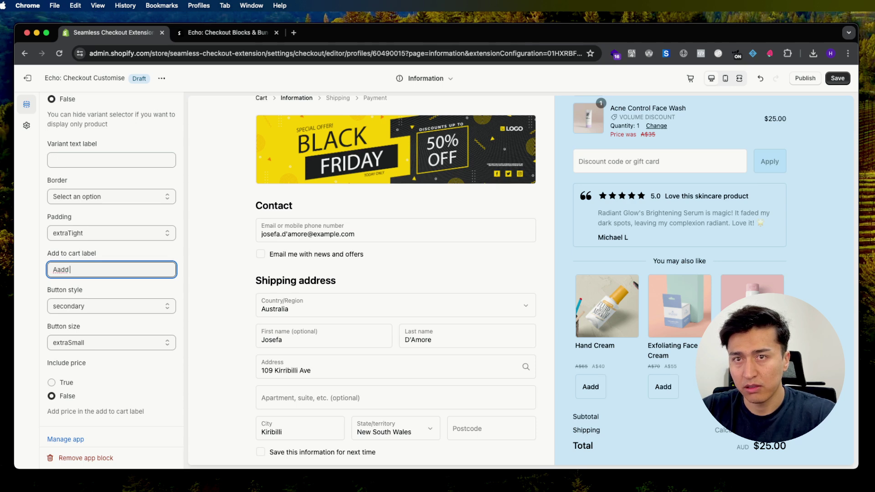
pyautogui.press('BackSpace')
pyautogui.press('BackSpace')
pyautogui.press('BackSpace')
pyautogui.write('dd to bag')
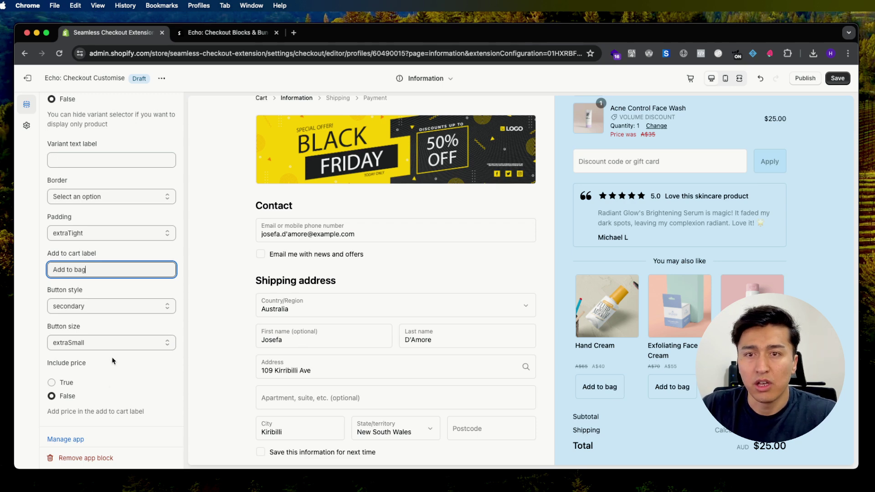
# - Set the button size to base and save the checkout changes
pyautogui.click(110, 343)
pyautogui.click(68, 360)
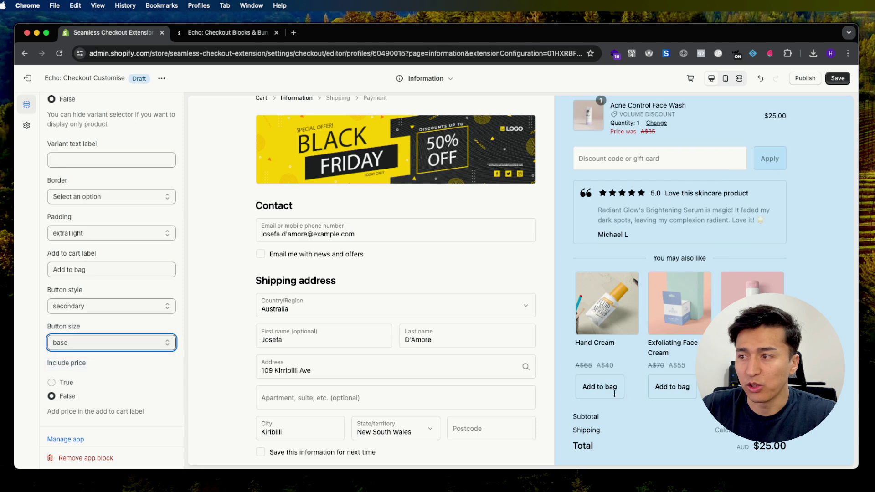
pyautogui.click(674, 301)
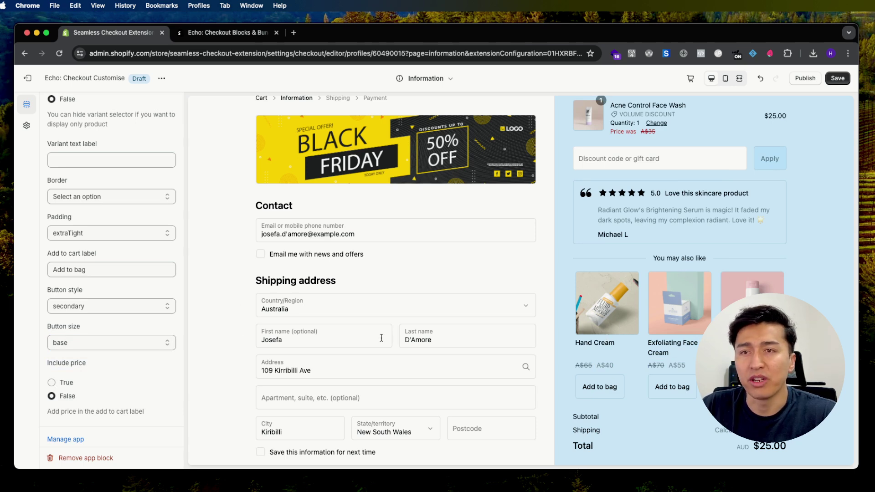
pyautogui.click(835, 80)
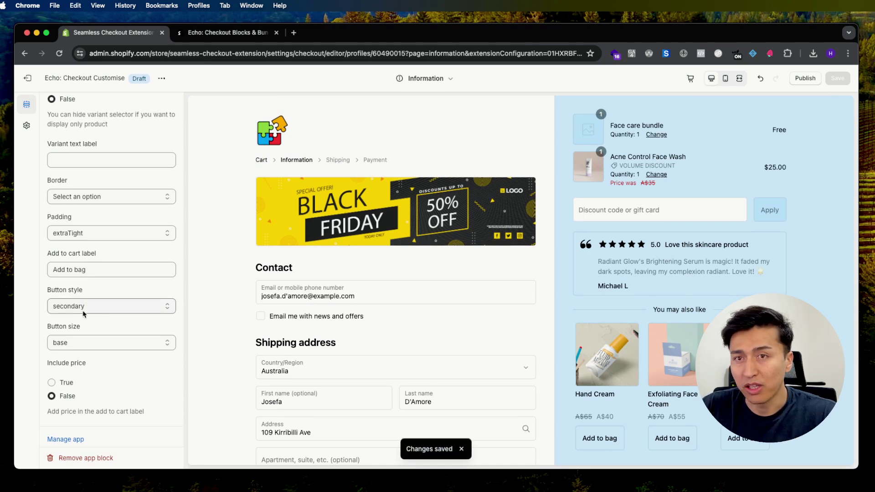
# - Set the block's recommendation algorithm to Complementary and save the change
pyautogui.scroll(5, 106, 272)
pyautogui.scroll(10, 108, 274)
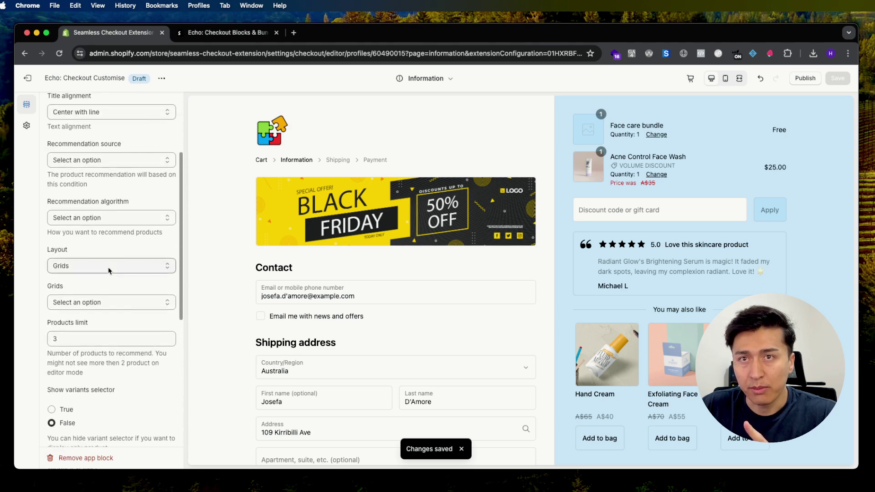
pyautogui.moveTo(89, 211); pyautogui.dragTo(137, 215)
pyautogui.click(117, 227)
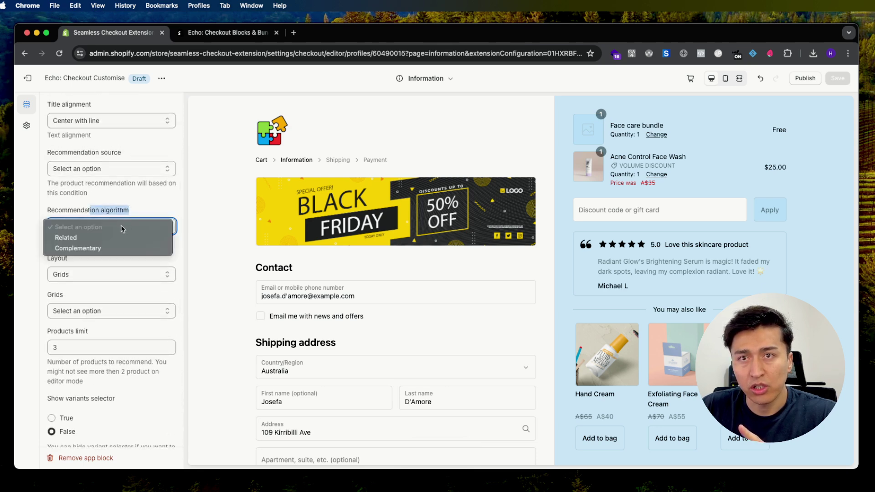
pyautogui.press('Escape')
pyautogui.press('c')
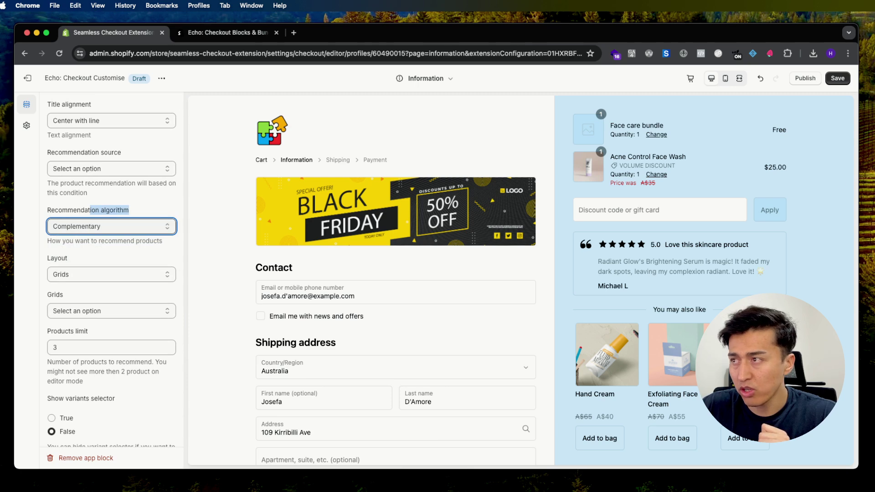
pyautogui.click(847, 81)
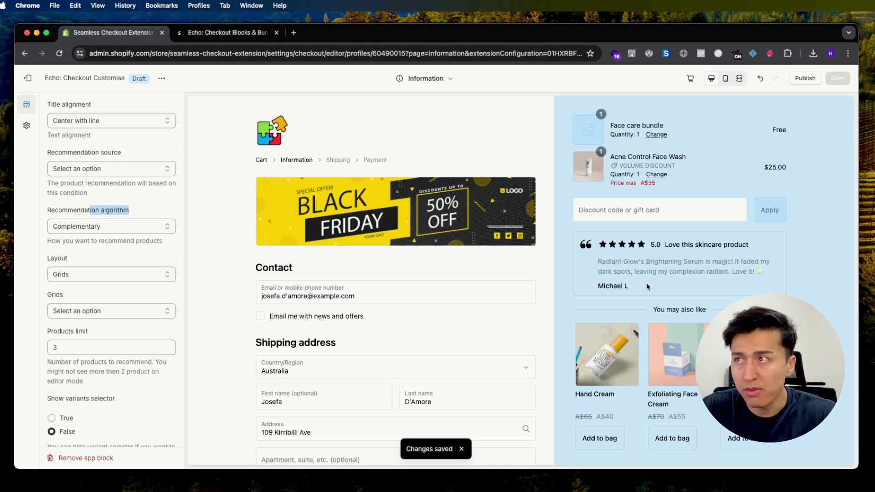
# - Reload the checkout editor page
pyautogui.click(59, 53)
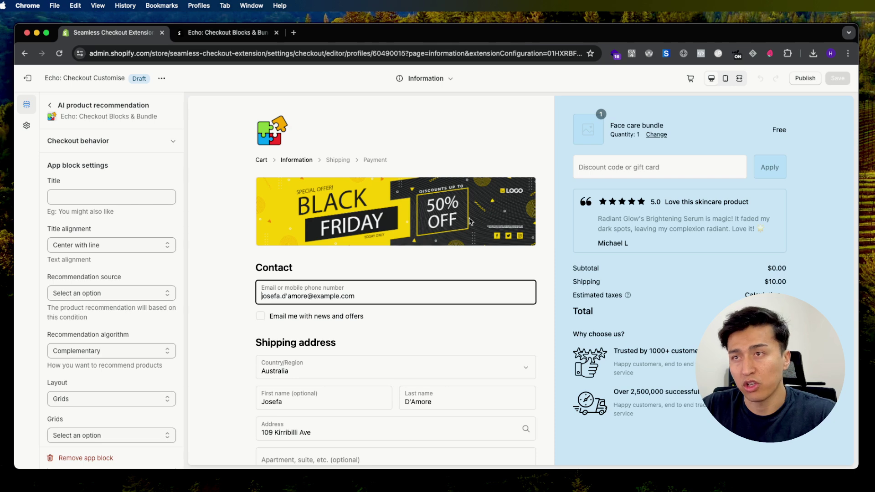
# - Open the Search & Discovery app in a separate Shopify admin tab and go to the product recommendations for Acne Control Face Wash
pyautogui.click(26, 82)
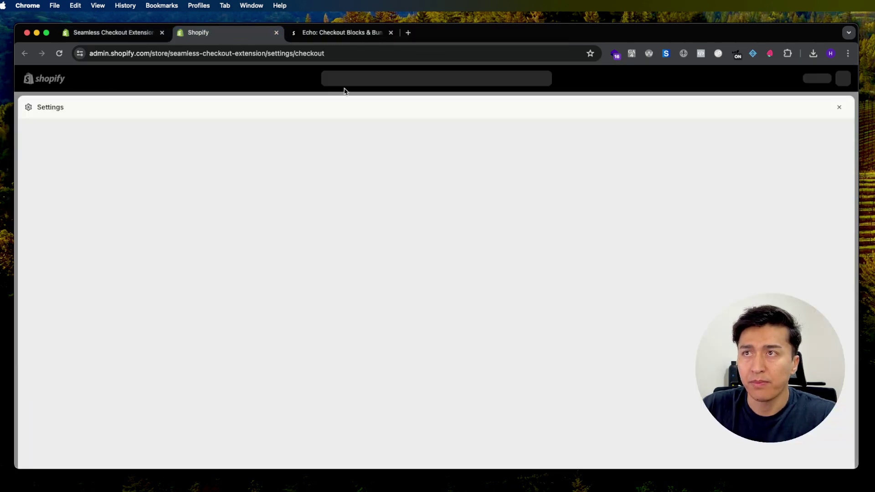
pyautogui.click(343, 79)
pyautogui.click(296, 99)
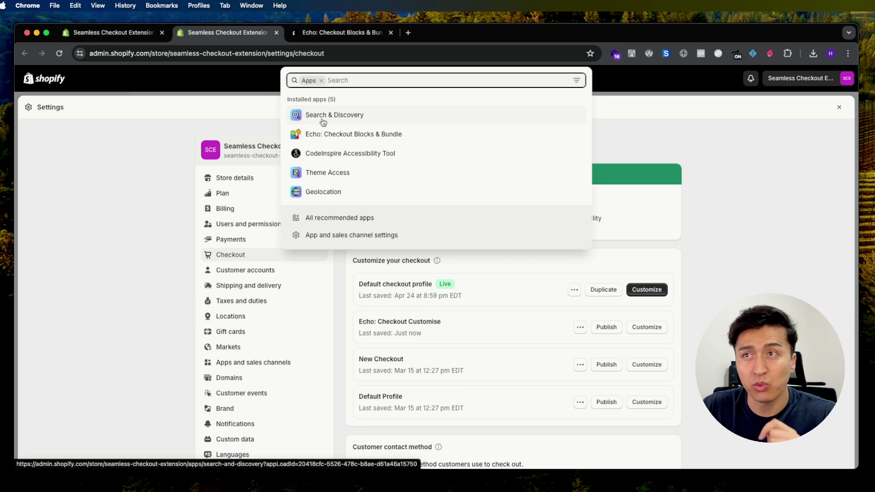
pyautogui.click(323, 120)
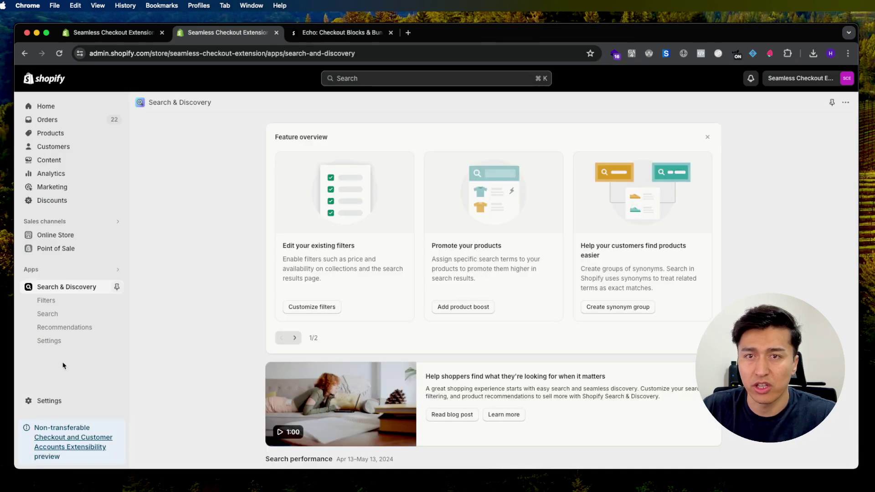
pyautogui.click(63, 328)
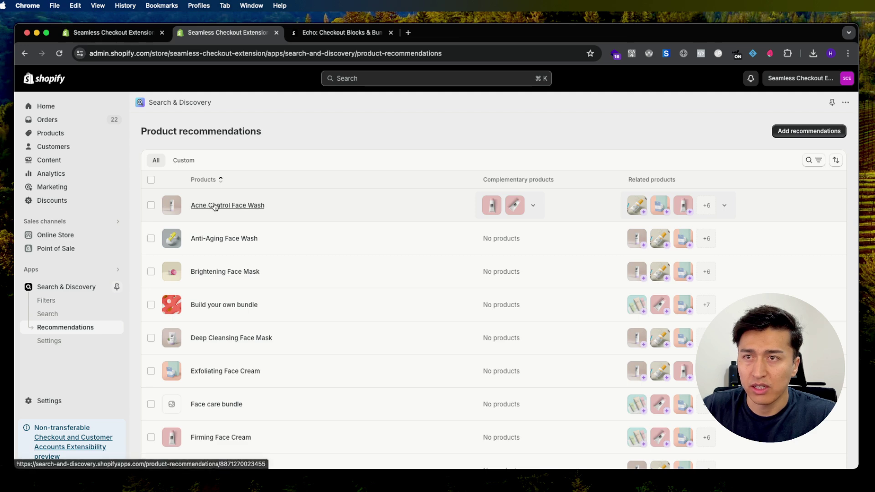
pyautogui.click(249, 206)
# - Review the complementary and related product lists for Acne Control Face Wash, including how products can be added to them
pyautogui.scroll(-1, 315, 274)
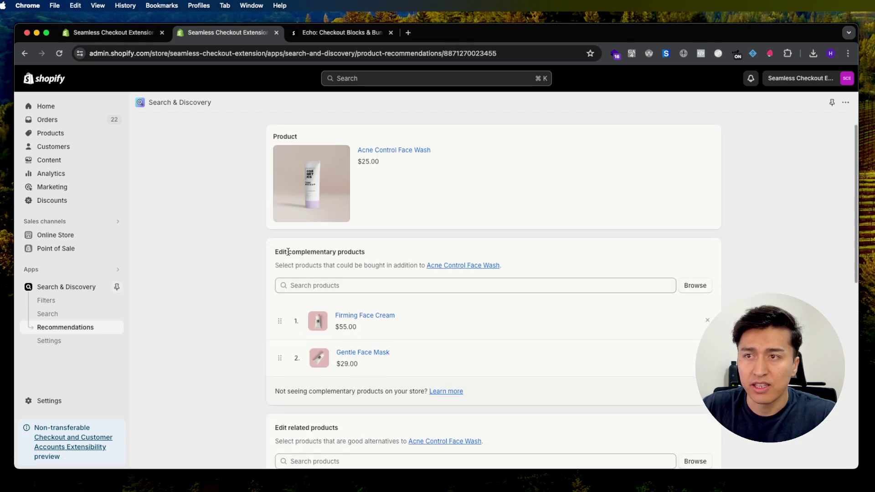
pyautogui.moveTo(288, 250); pyautogui.dragTo(374, 252)
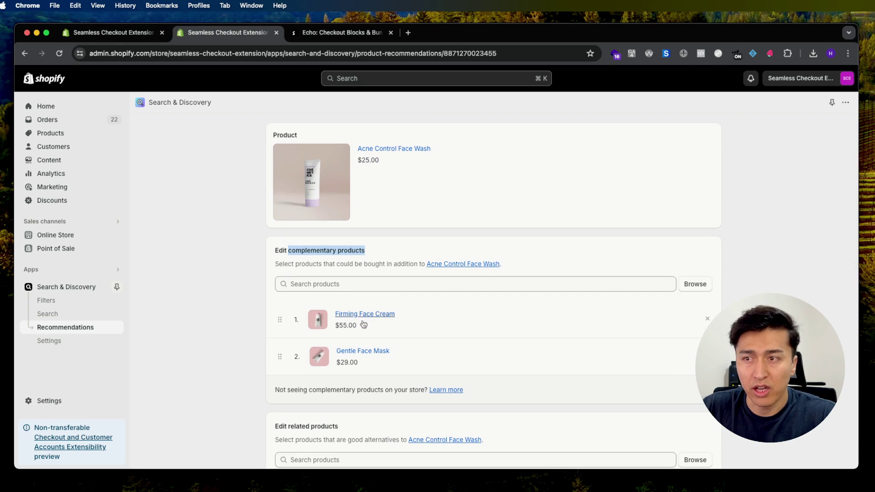
pyautogui.scroll(-5, 292, 256)
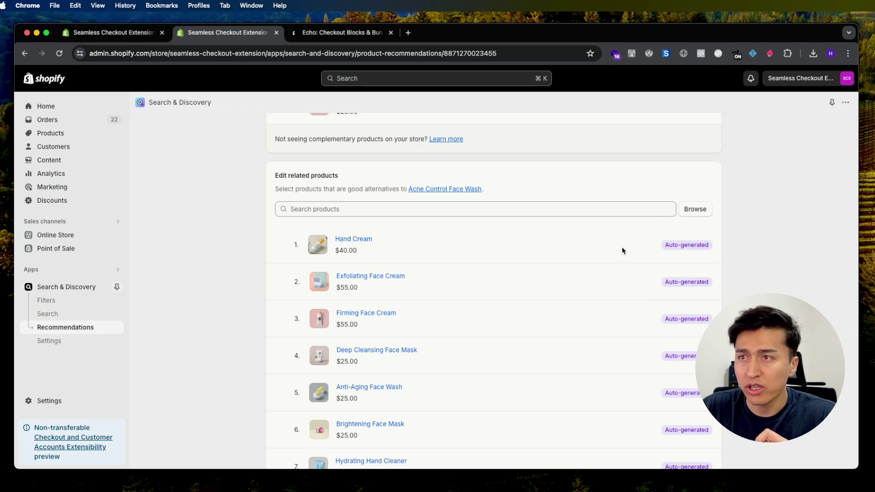
pyautogui.click(694, 208)
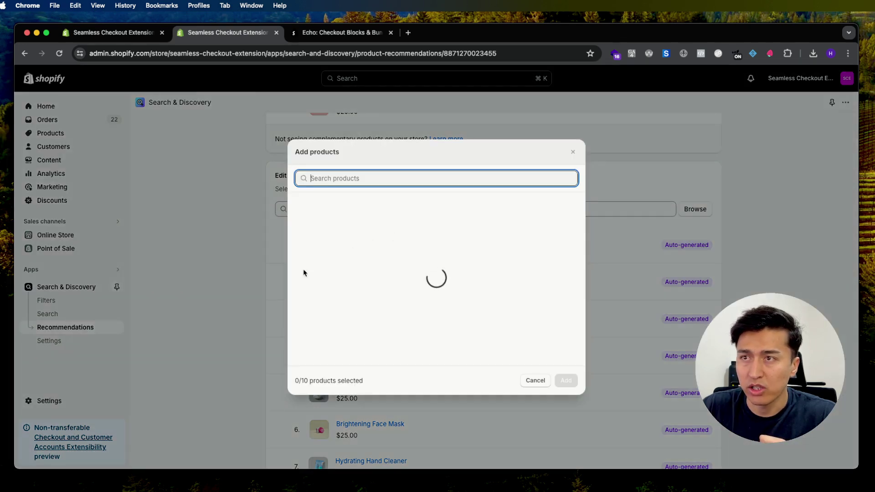
pyautogui.click(536, 380)
pyautogui.scroll(2, 532, 381)
pyautogui.scroll(2, 500, 378)
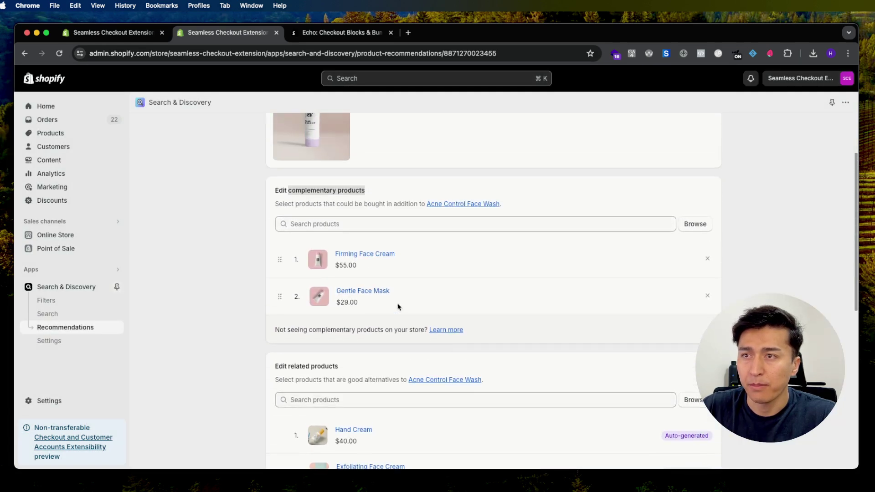
pyautogui.click(317, 225)
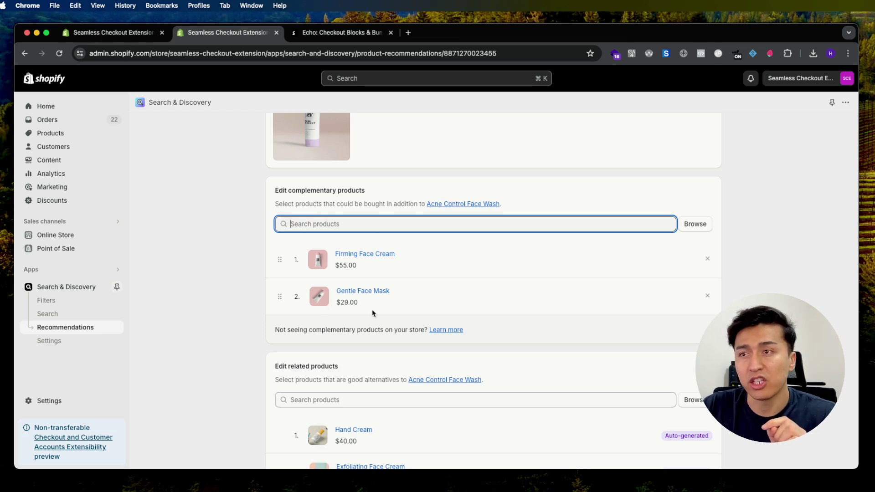
# - Back in the checkout editor, set the block's recommendation algorithm to Related, save the change and reload the editor
pyautogui.press('super+1')
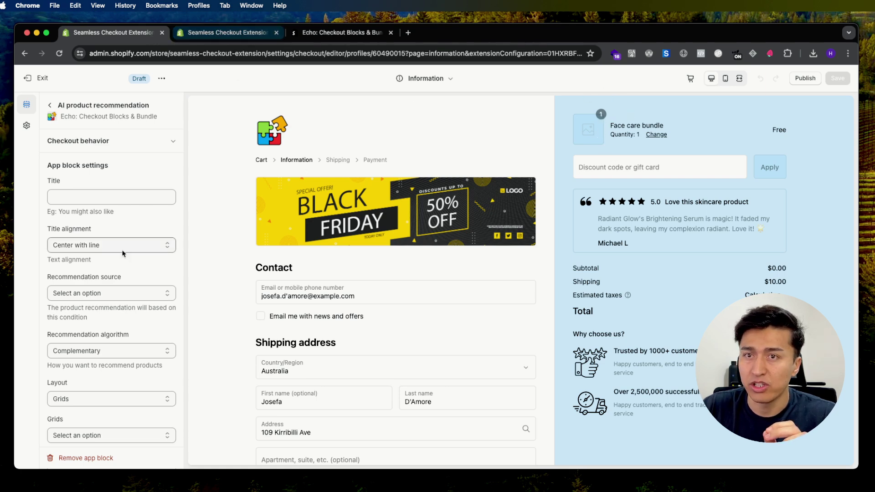
pyautogui.scroll(-1, 95, 343)
pyautogui.click(95, 346)
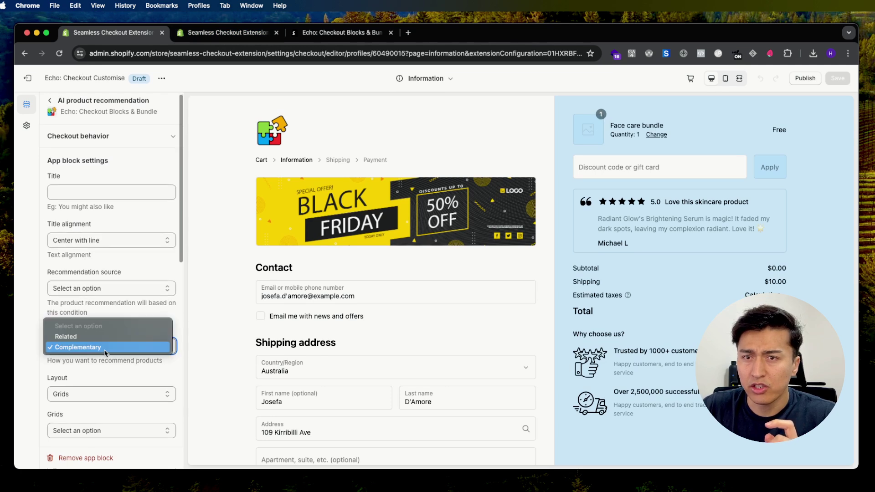
pyautogui.click(166, 337)
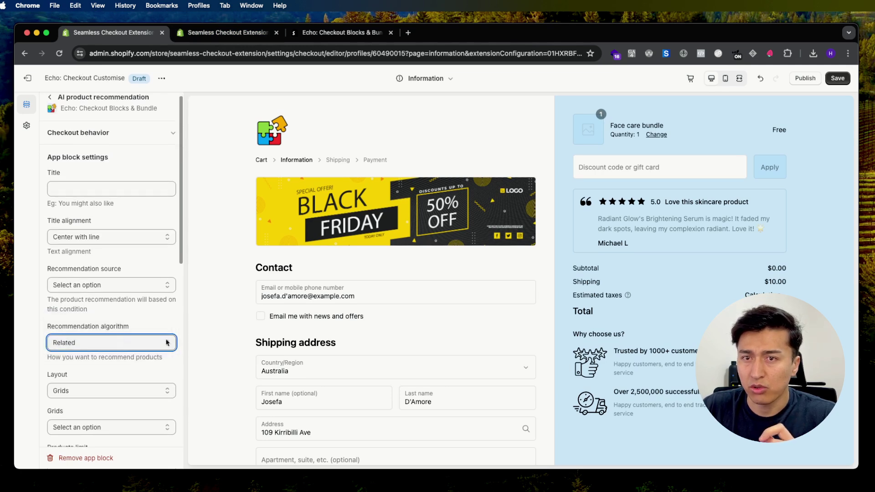
pyautogui.click(838, 78)
pyautogui.click(60, 54)
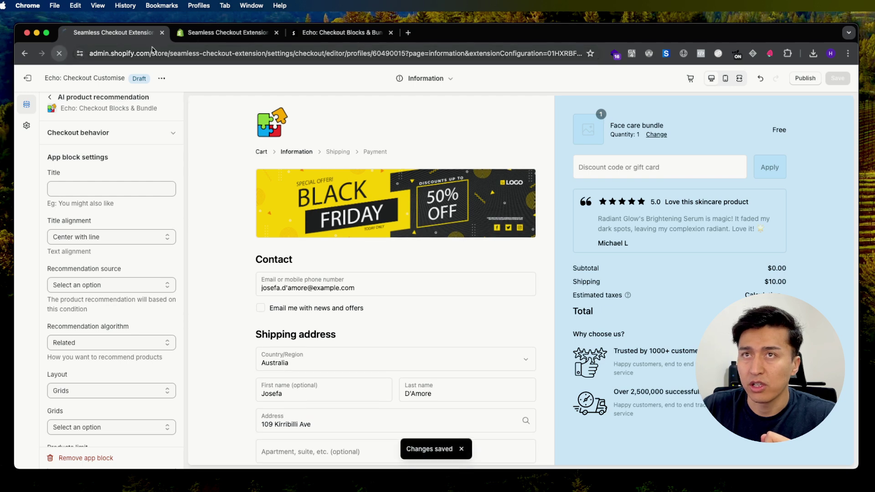
# - In Search & Discovery, add Hand Cream to the related products of Acne Control Face Wash and save the recommendations
pyautogui.click(225, 33)
pyautogui.scroll(-3, 369, 295)
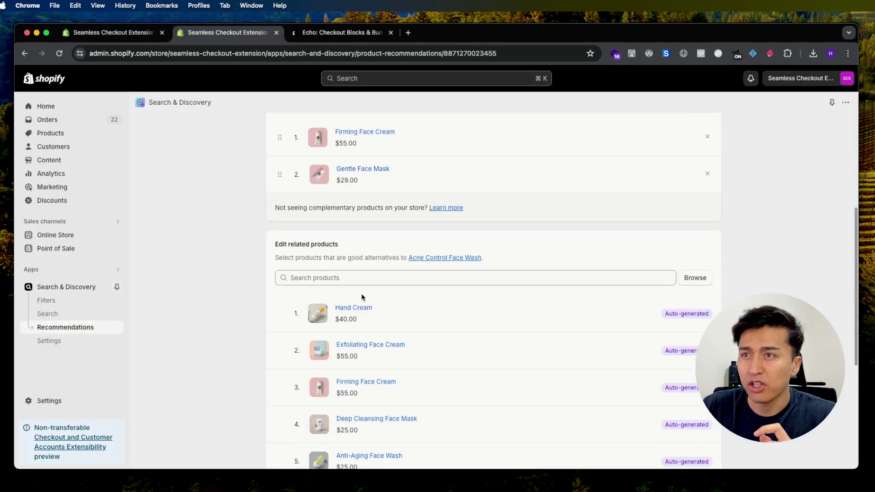
pyautogui.scroll(2, 362, 297)
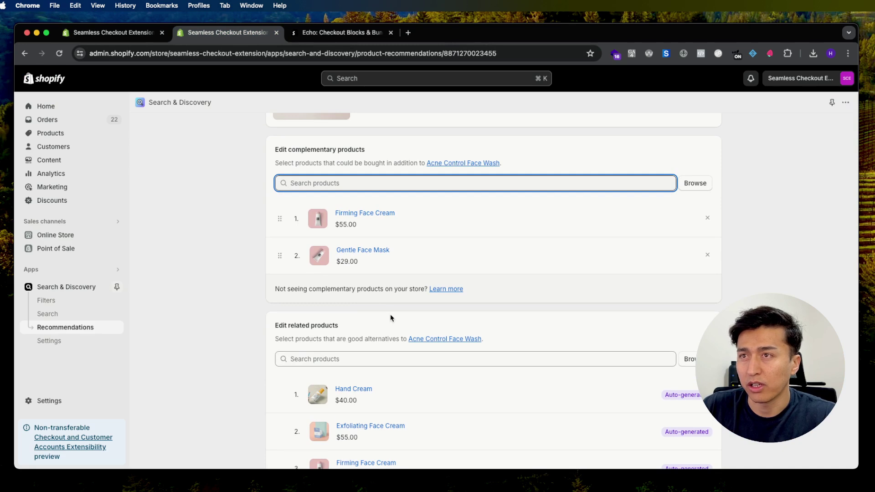
pyautogui.scroll(3, 391, 316)
pyautogui.scroll(-6, 389, 182)
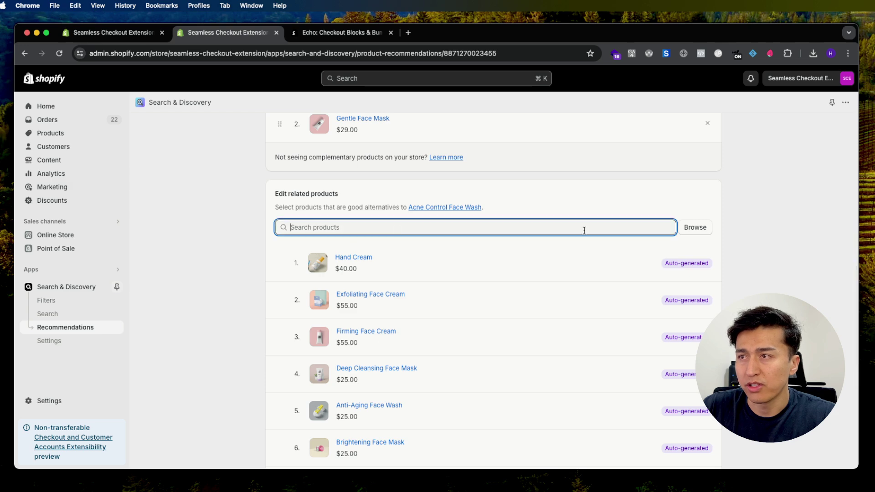
pyautogui.click(695, 228)
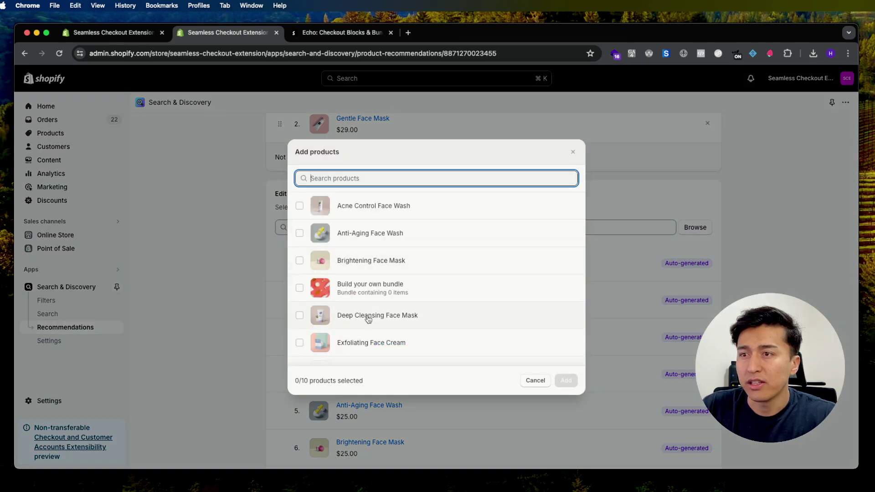
pyautogui.scroll(-5, 368, 320)
pyautogui.scroll(-3, 368, 319)
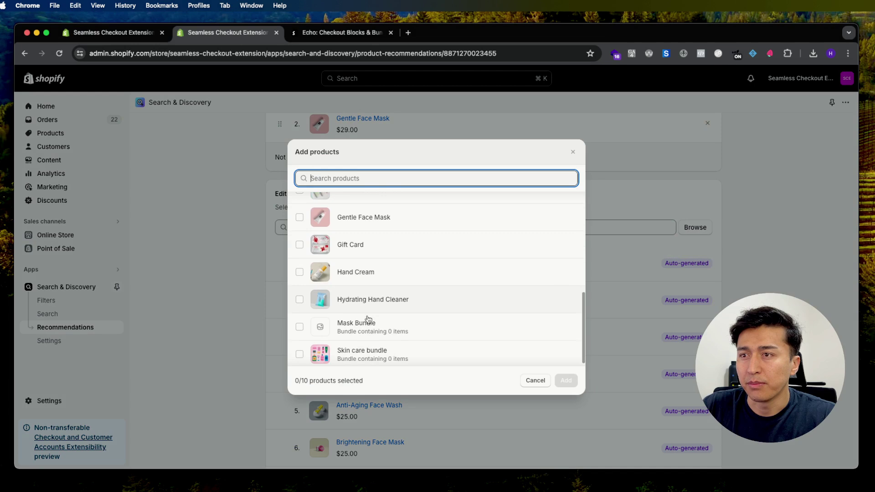
pyautogui.click(367, 272)
pyautogui.click(566, 381)
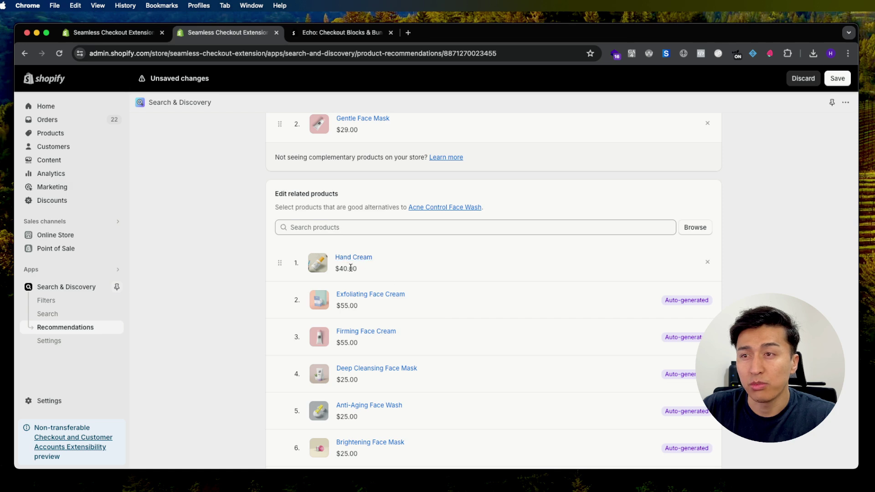
pyautogui.click(837, 79)
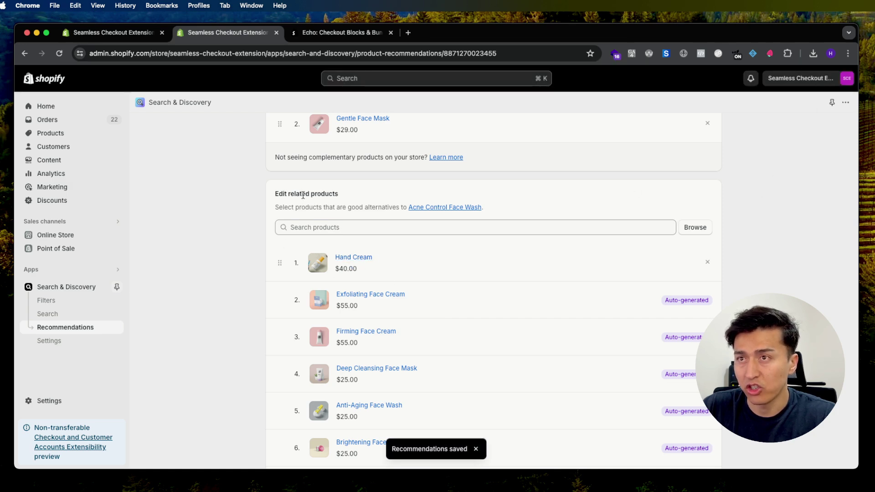
pyautogui.moveTo(303, 195); pyautogui.dragTo(362, 197)
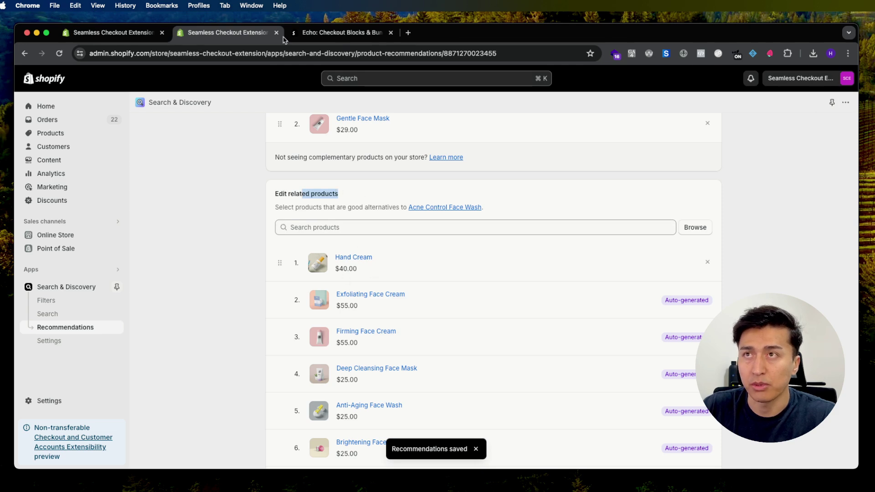
# - Return to the checkout editor and add the recommended Acne Control Face Wash to the bag in the preview
pyautogui.click(101, 34)
pyautogui.click(697, 245)
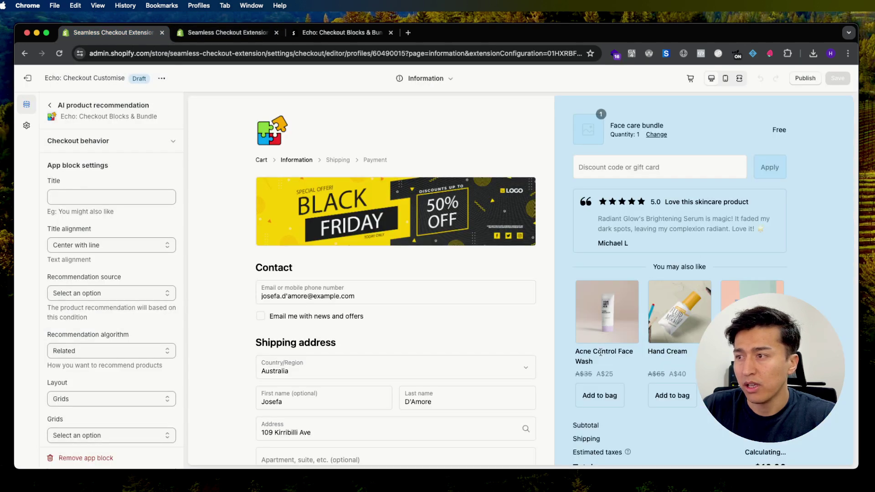
pyautogui.click(598, 395)
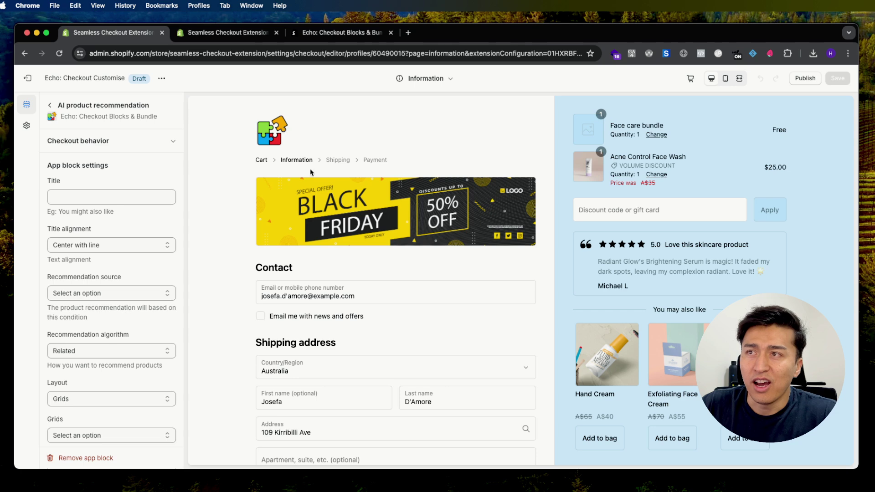
# - Compare the products recommended in the checkout preview with the related products list of Acne Control Face Wash in Search & Discovery
pyautogui.moveTo(667, 309); pyautogui.dragTo(582, 380)
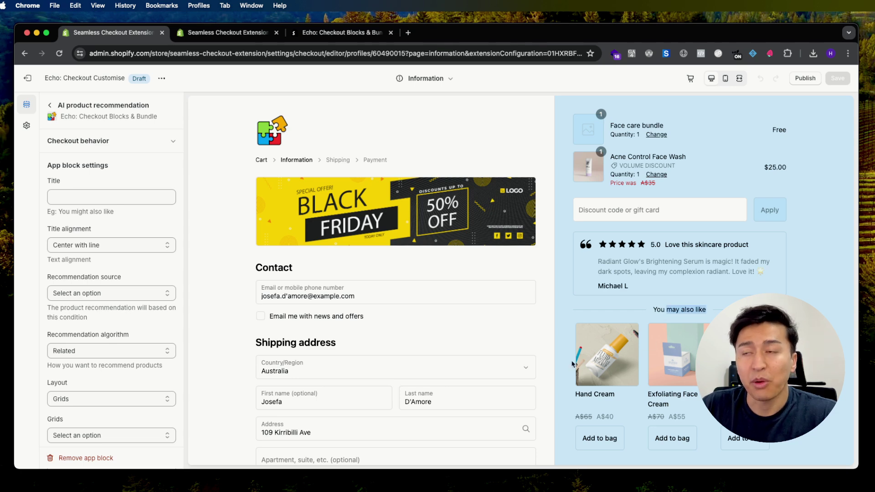
pyautogui.hotkey('ctrl', 'Tab')
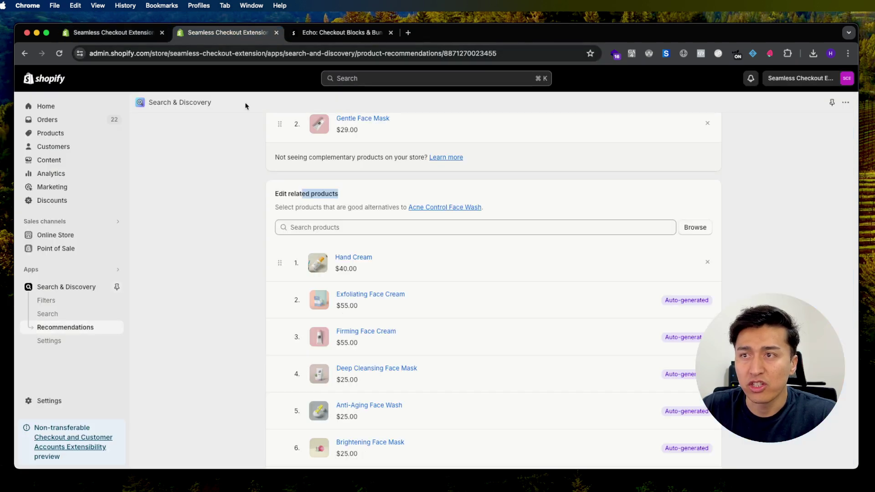
pyautogui.click(399, 228)
pyautogui.hotkey('ctrl', 'shift', 'Tab')
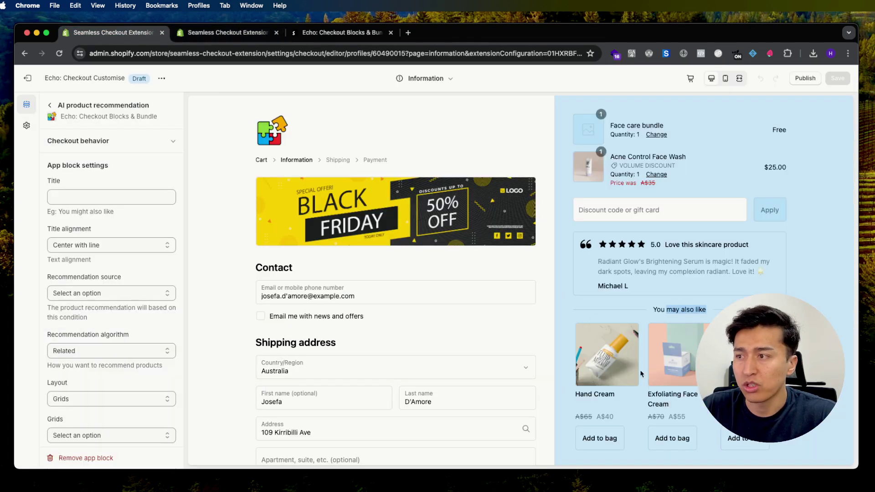